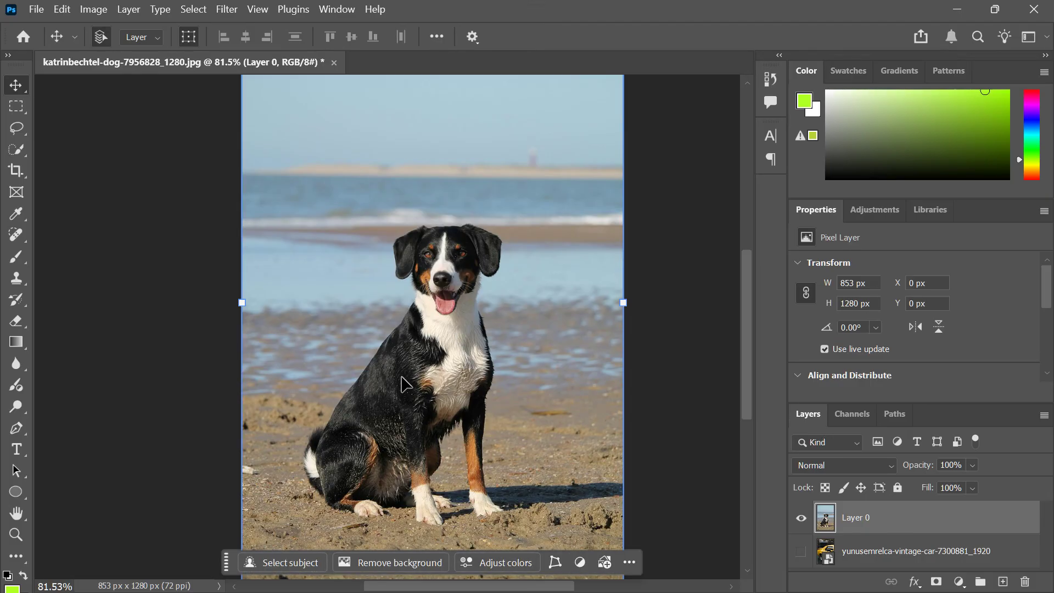
- Activate the Quick Selection tool and reduce its brush size to 80
scroll(496, 256, "up", 3)
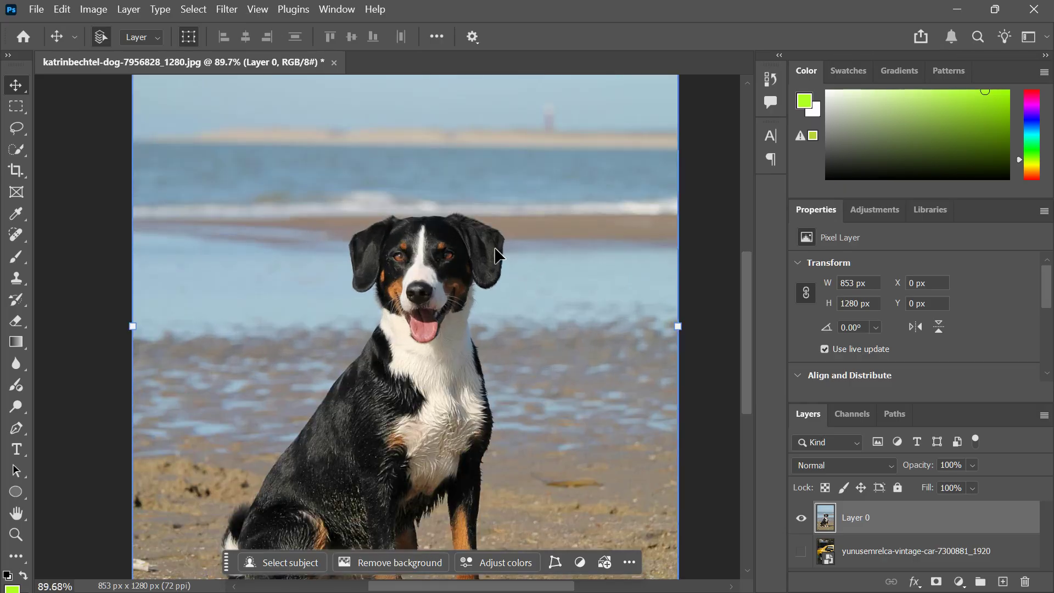
scroll(444, 263, "up", 2)
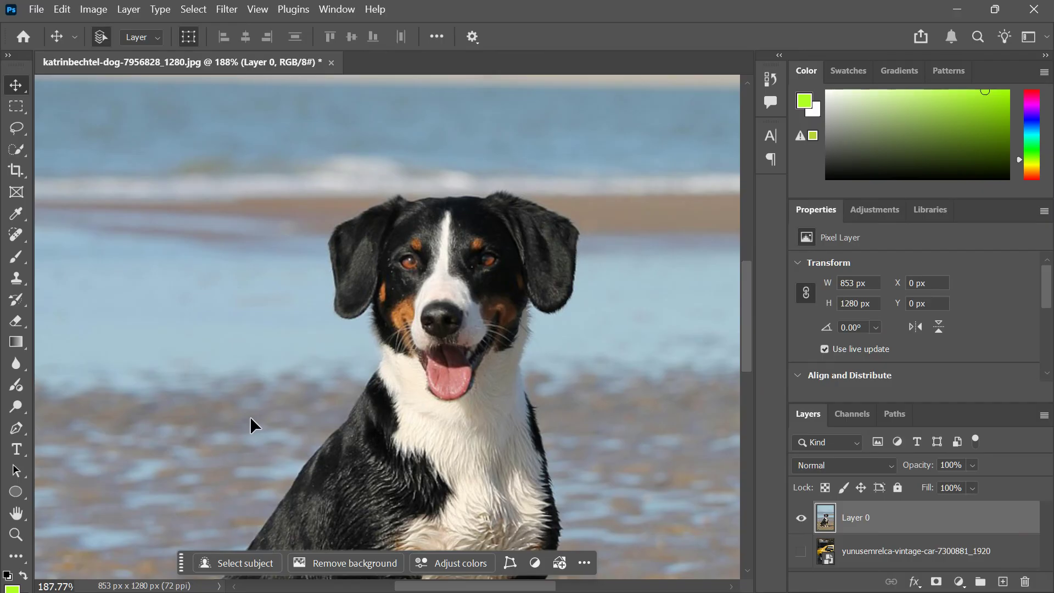
left_click(14, 128)
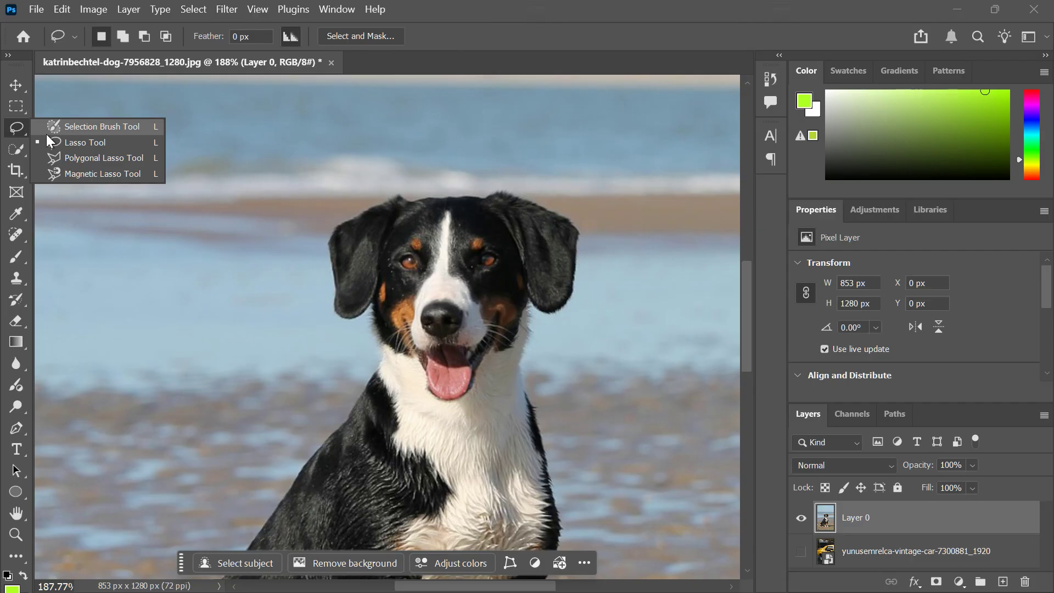
left_click(16, 148)
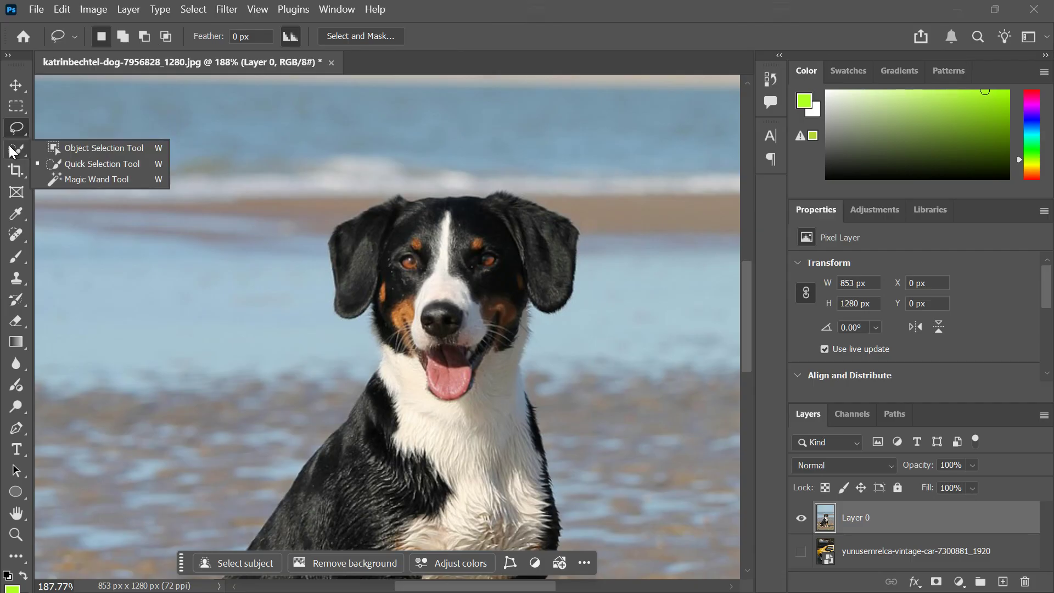
left_click(91, 160)
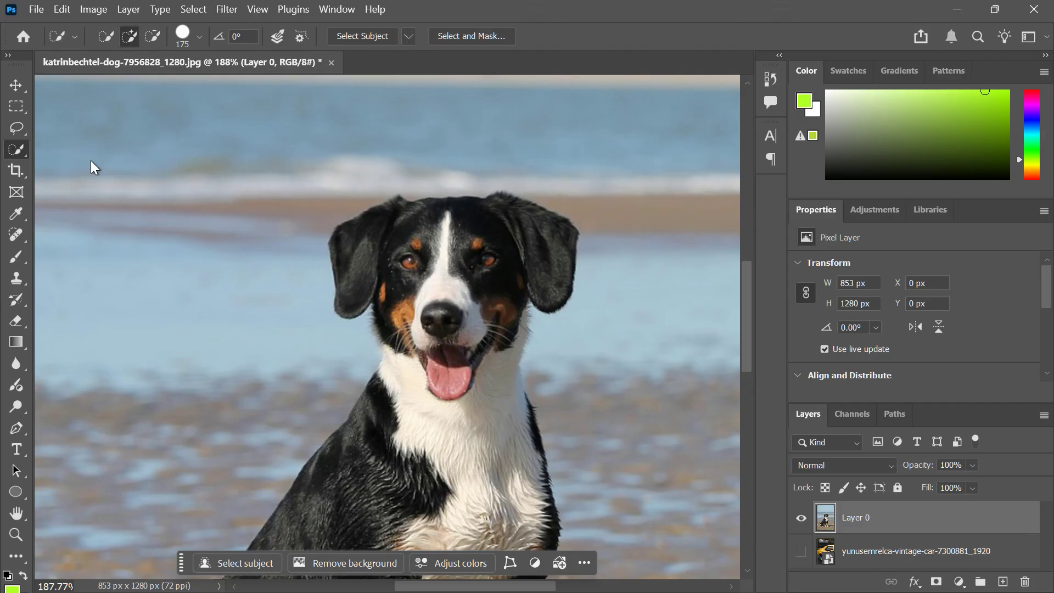
scroll(407, 206, "down", 4)
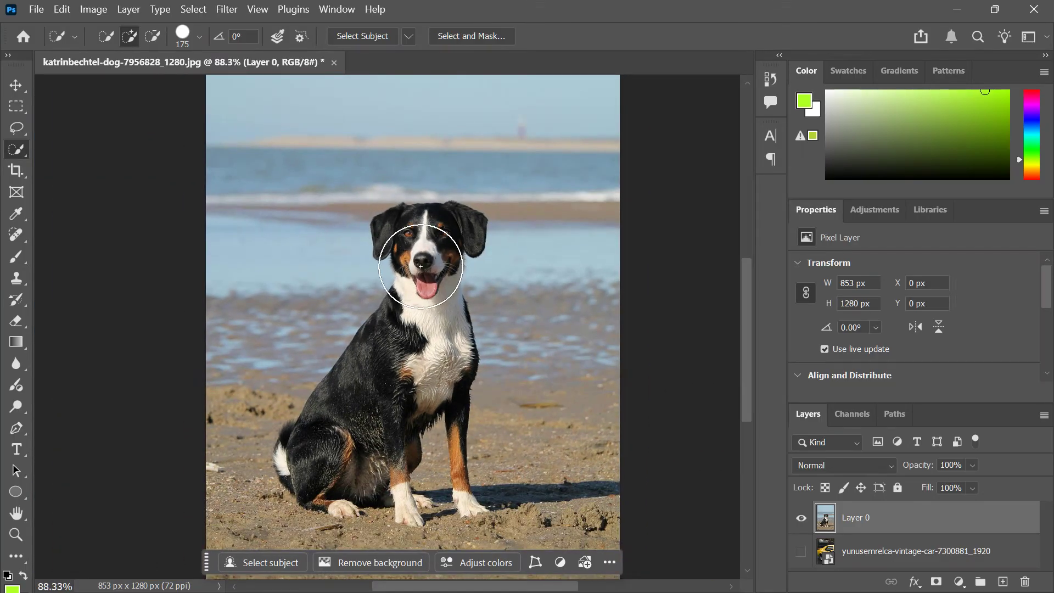
key("bracketleft")
key("bracketleft")
key("bracketleft")
key("bracketleft")
key("bracketleft")
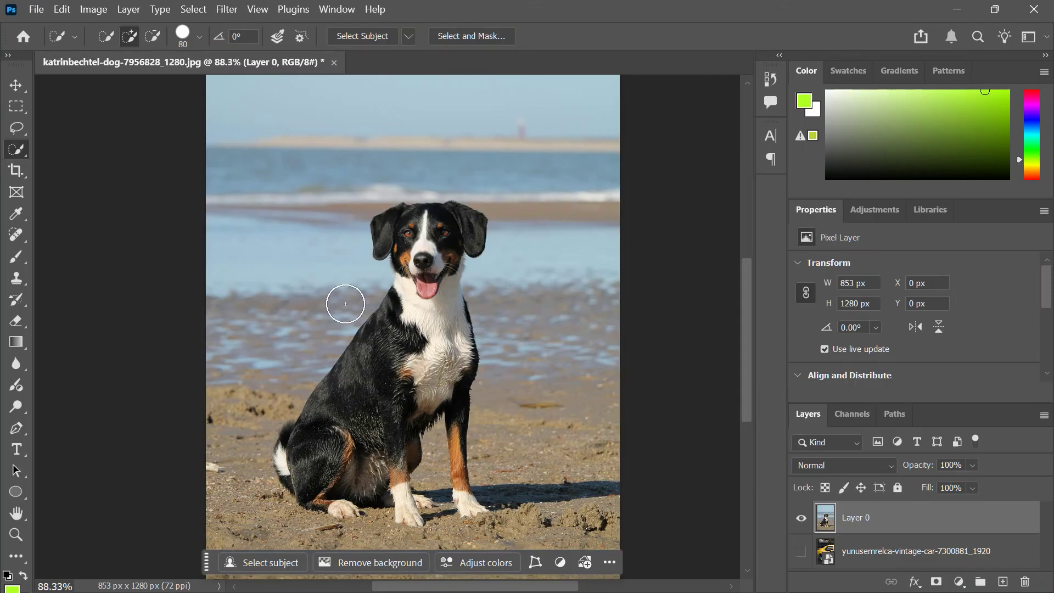
- Select the dog automatically with Select Subject and copy it onto its own layer
left_click(187, 11)
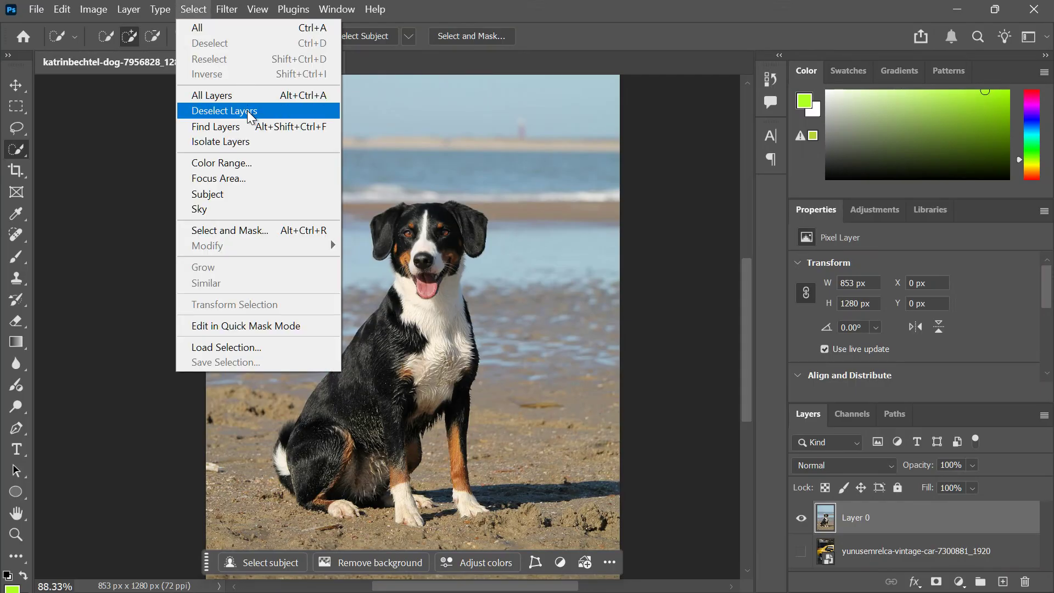
left_click(218, 194)
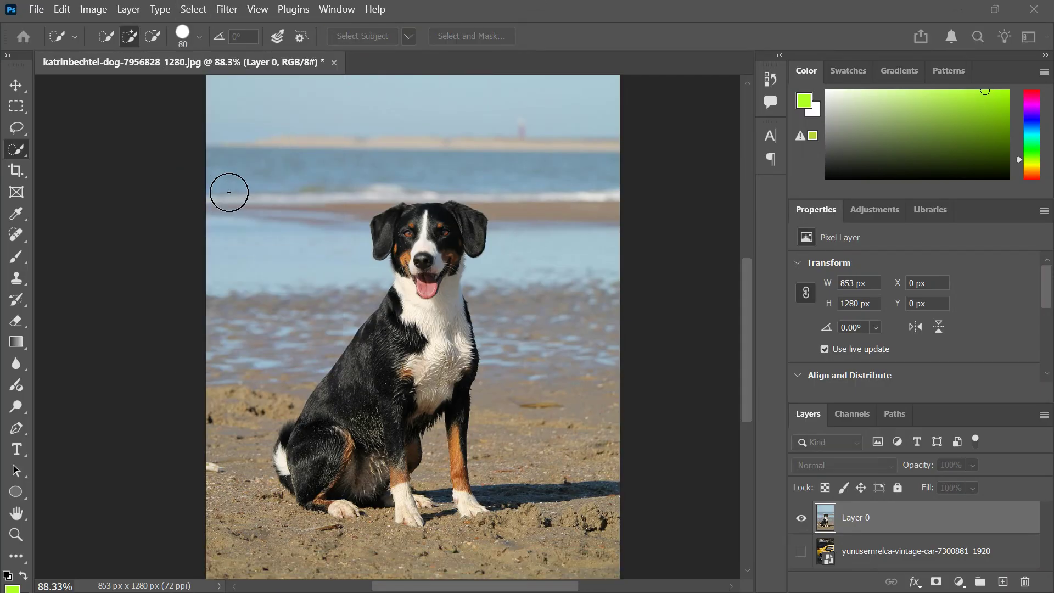
left_click(17, 90)
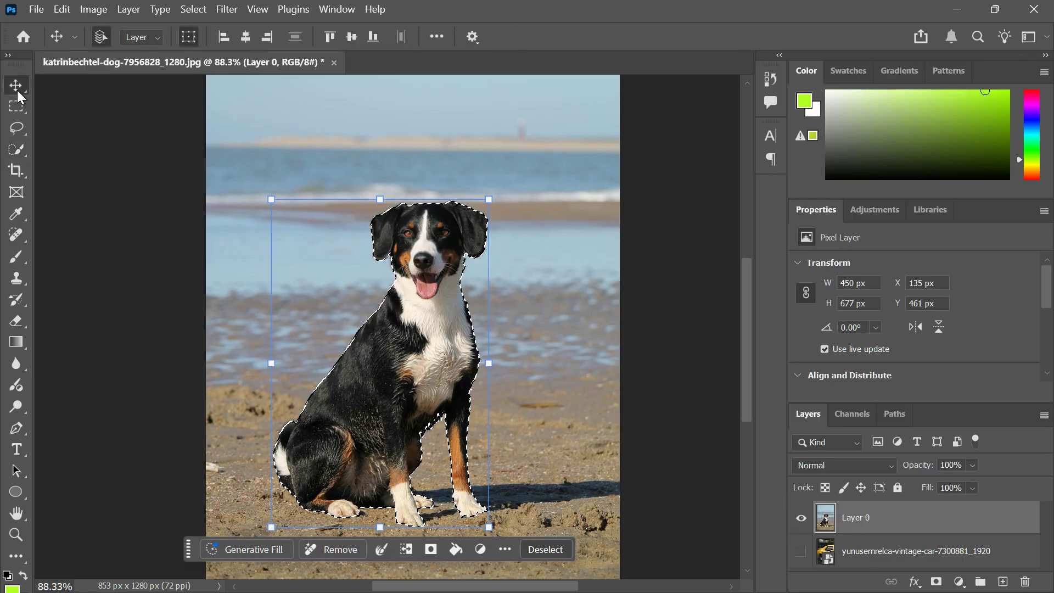
key("ctrl+j")
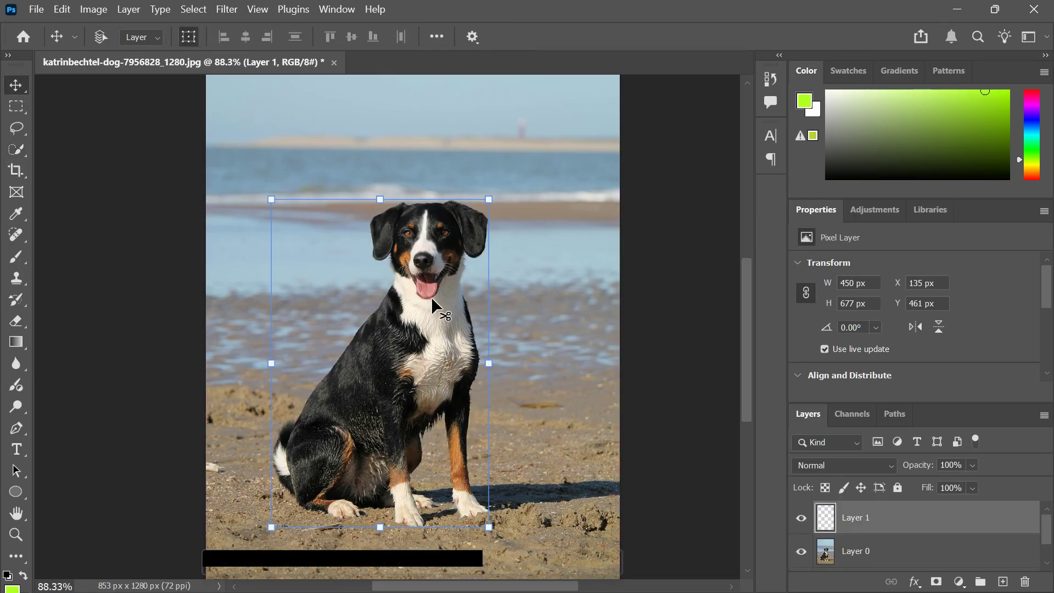
- Hide Layer 0 and show the vintage car layer as the backdrop, shifting the dog cutout slightly down and right
left_click(801, 551)
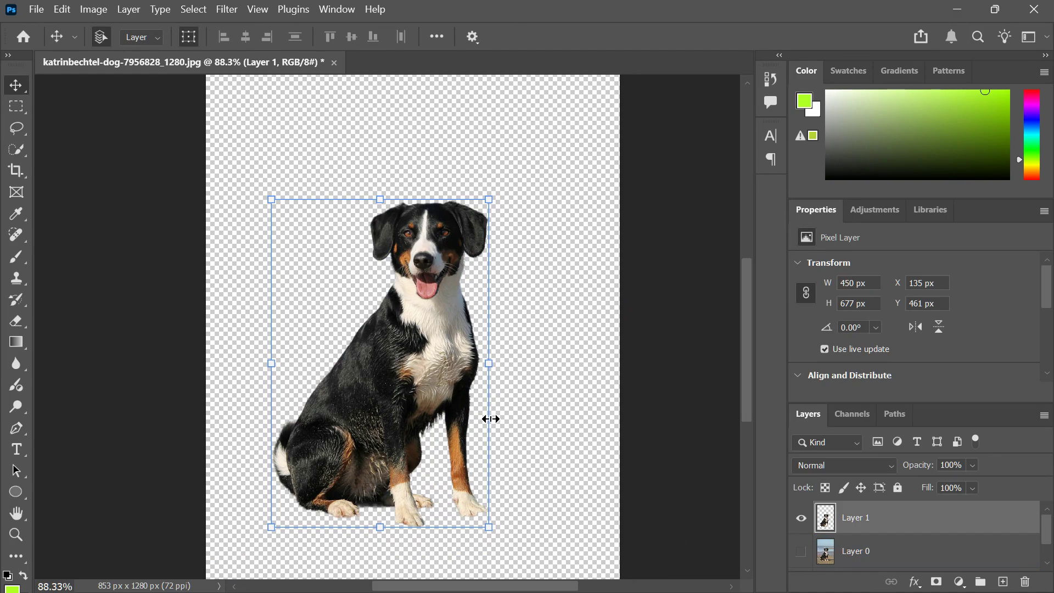
scroll(491, 409, "down", 2)
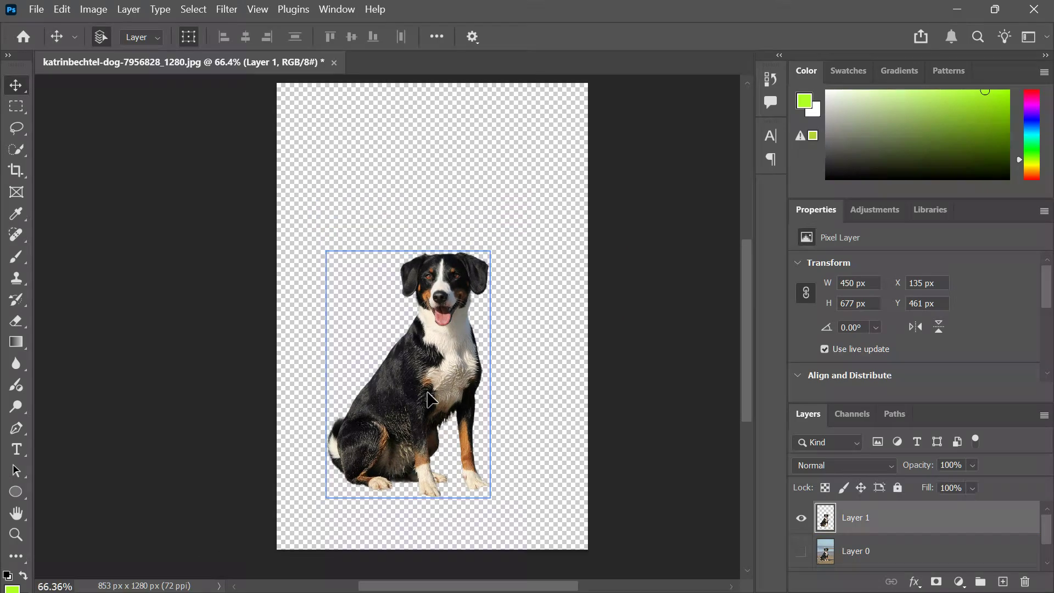
left_click_drag(427, 399, 451, 424)
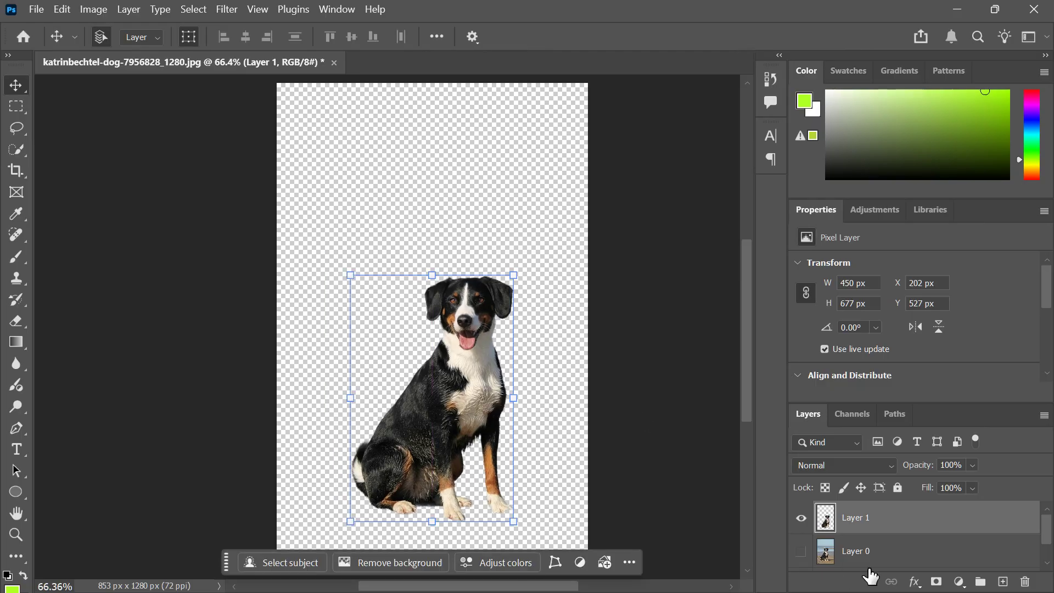
scroll(900, 545, "down", 1)
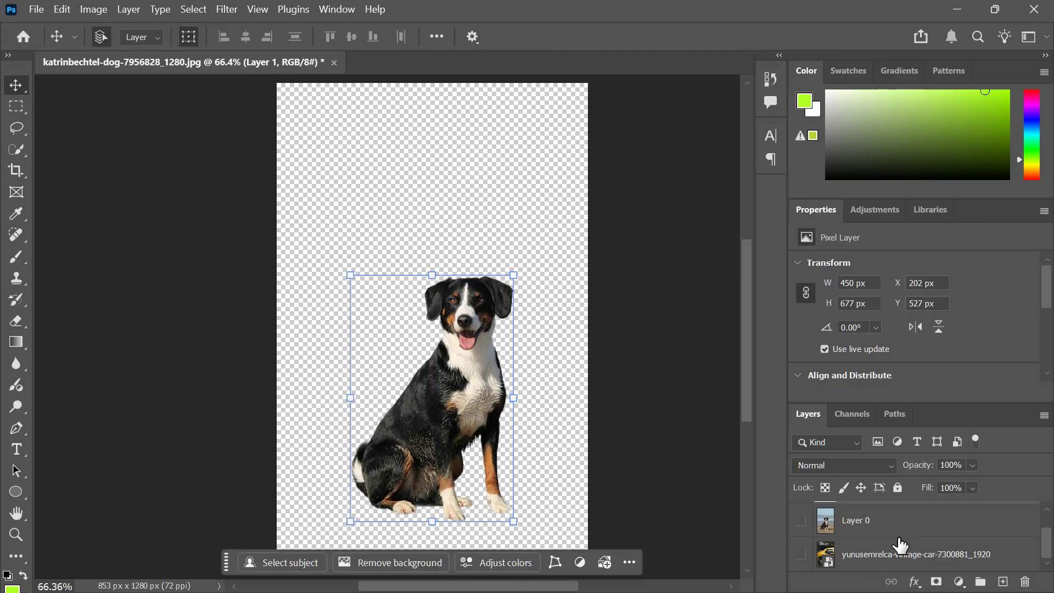
left_click(801, 555)
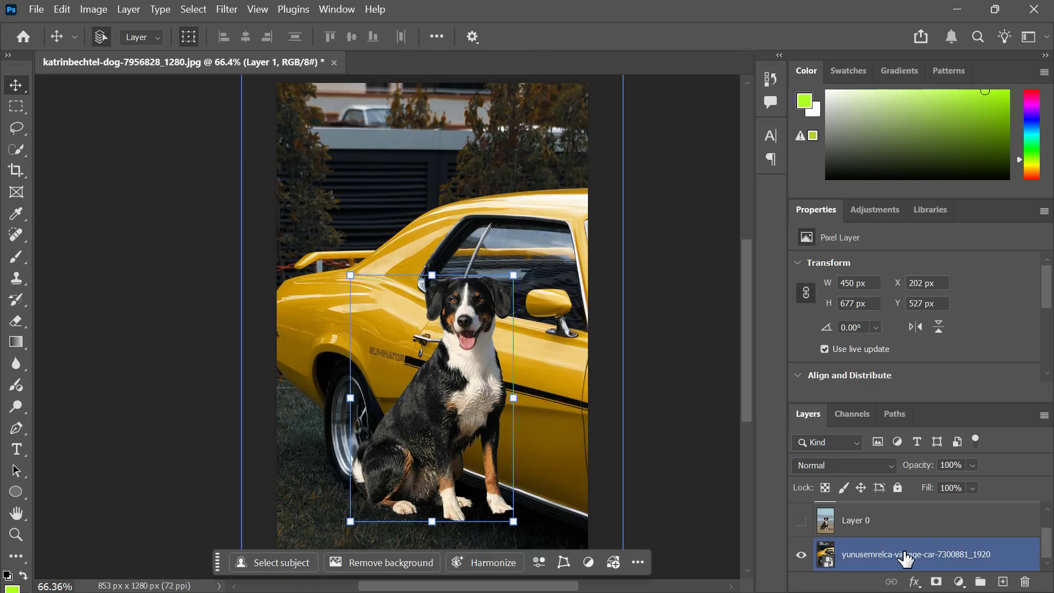
- Move the dog cutout lower in front of the car's rear wheel and scale it to about 94%
left_click_drag(464, 438, 434, 466)
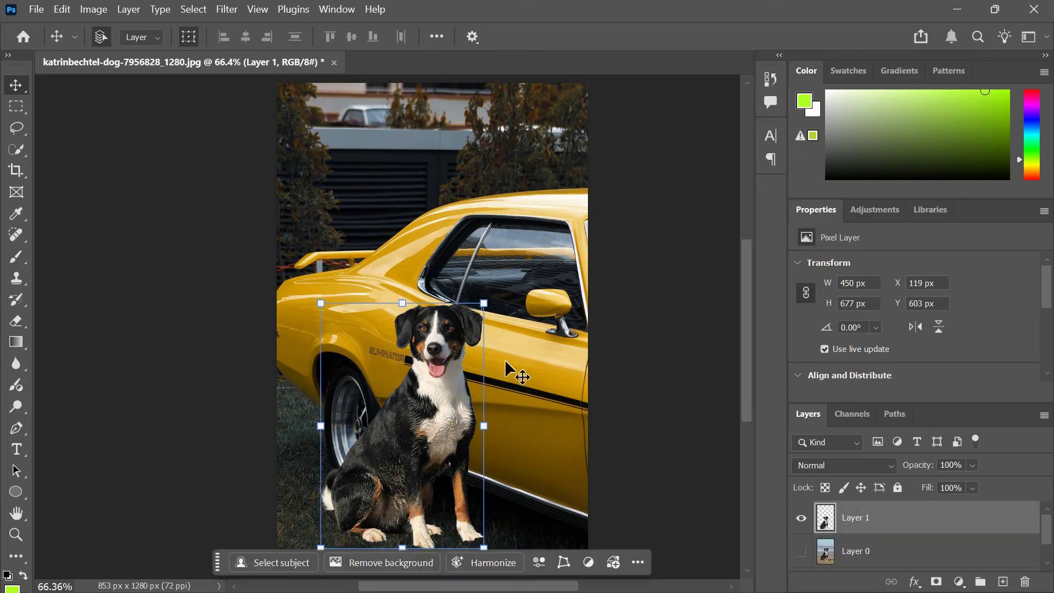
left_click_drag(483, 303, 488, 341)
mouse_move(391, 435)
left_mouse_down()
mouse_move(411, 436)
mouse_move(393, 437)
mouse_move(407, 448)
left_mouse_up()
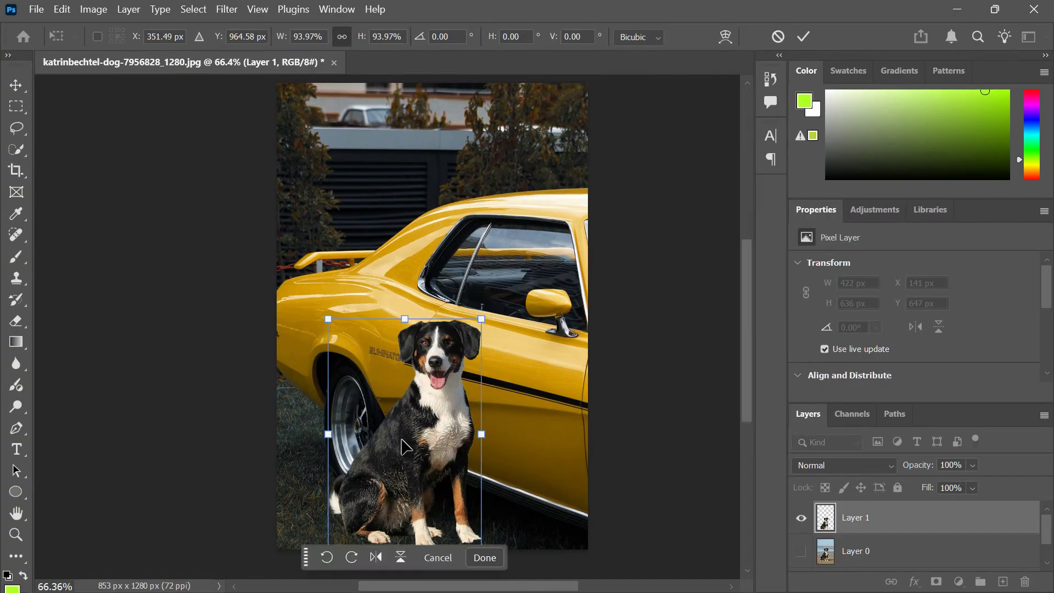
- Distort the dog cutout to about 330 × 607 px, place it just right of the rear wheel, and apply the transform
right_click(402, 475)
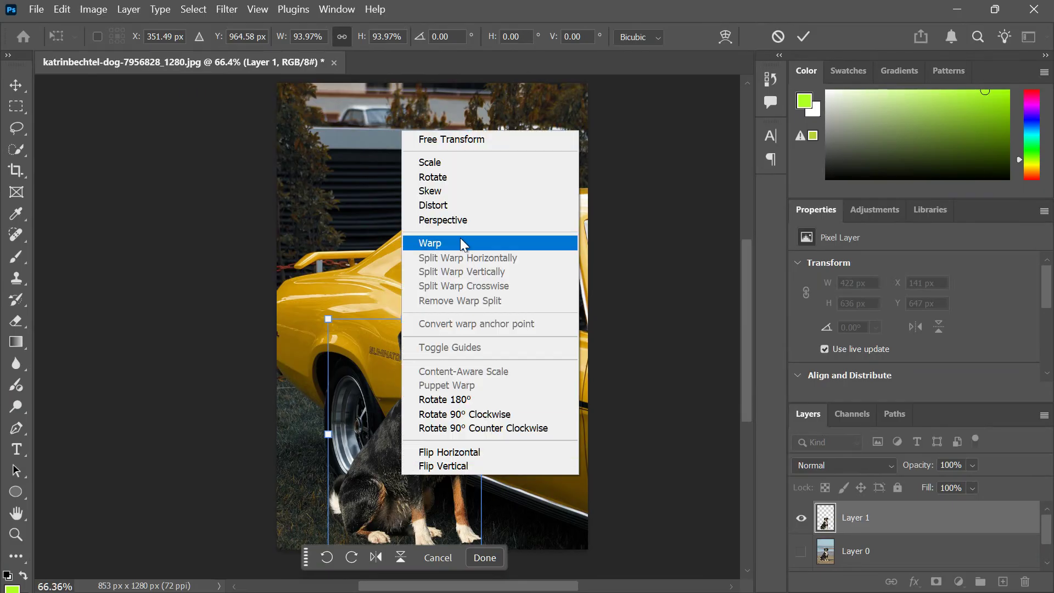
left_click(442, 206)
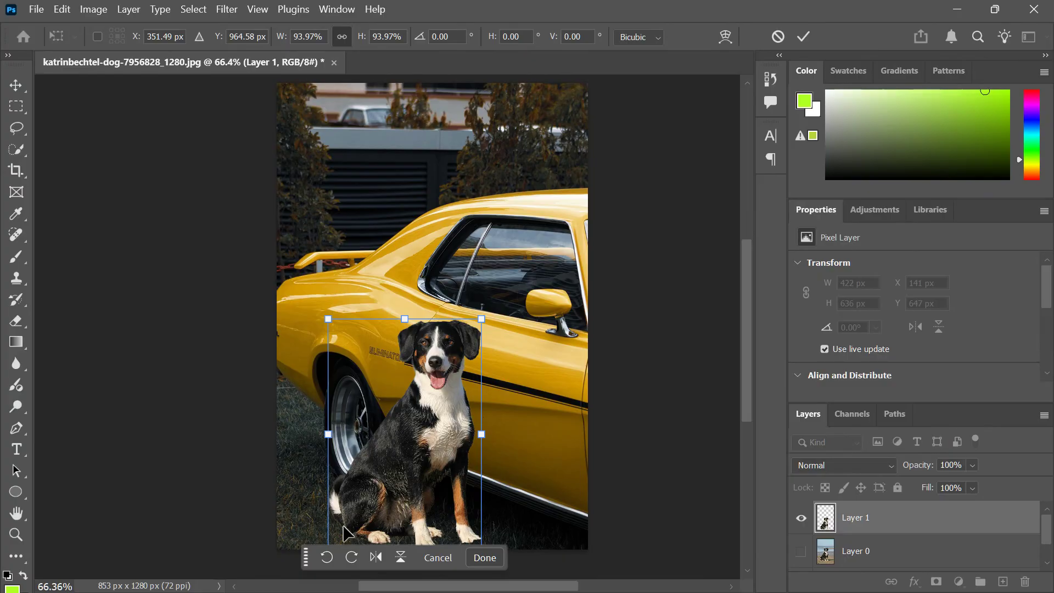
scroll(343, 526, "down", 1)
left_click_drag(331, 524, 350, 505)
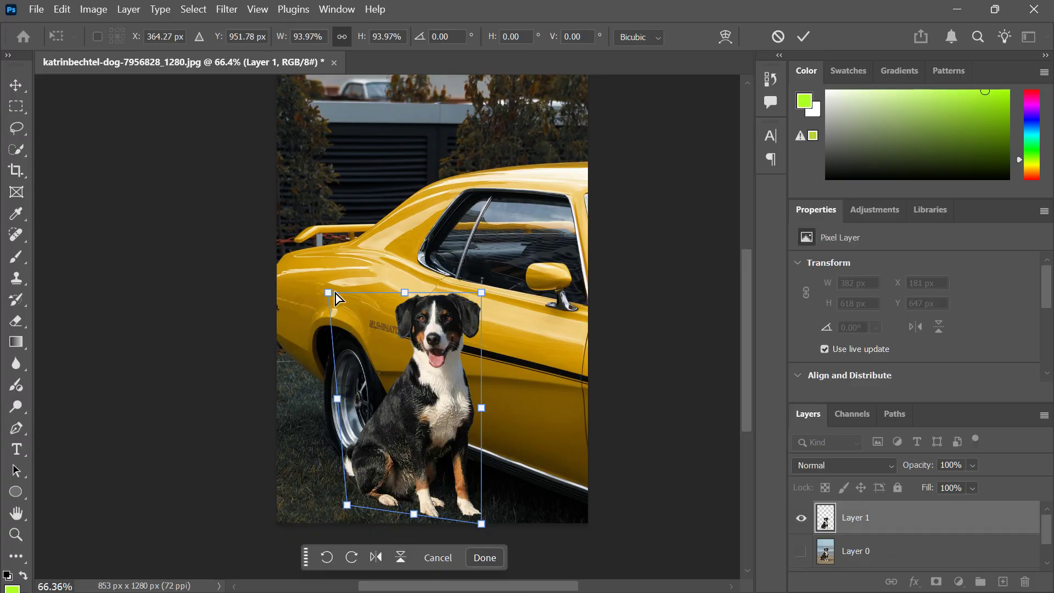
left_click_drag(330, 293, 354, 302)
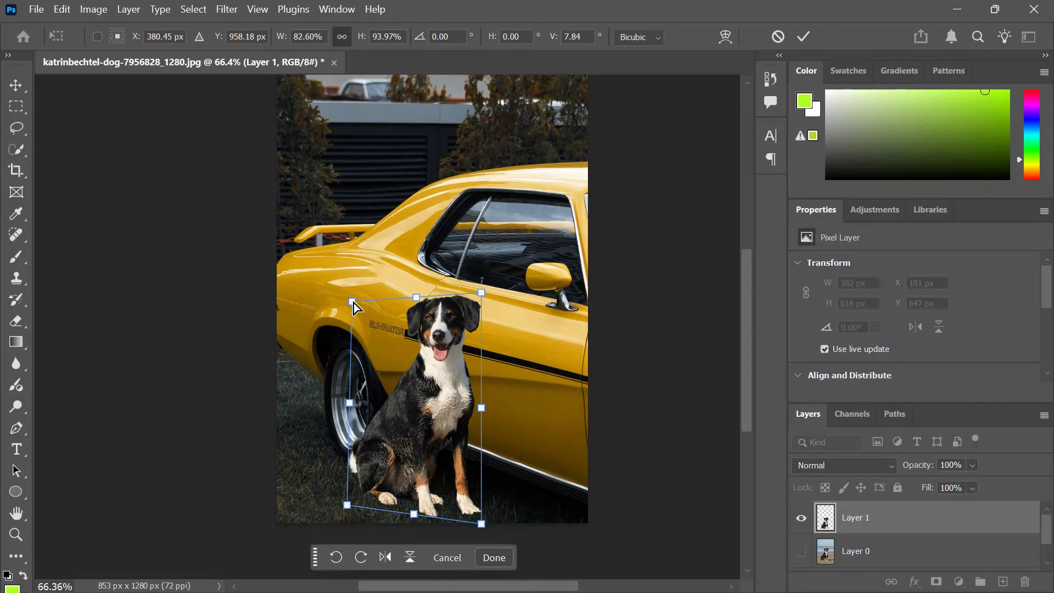
left_click_drag(350, 406, 370, 394)
left_click_drag(483, 407, 499, 413)
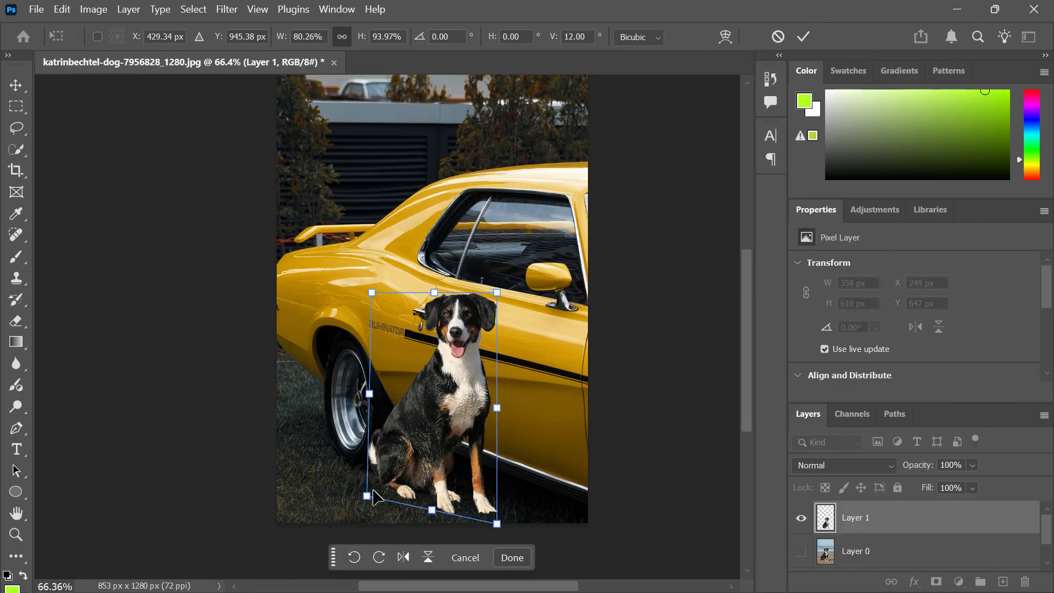
left_click_drag(371, 492, 381, 493)
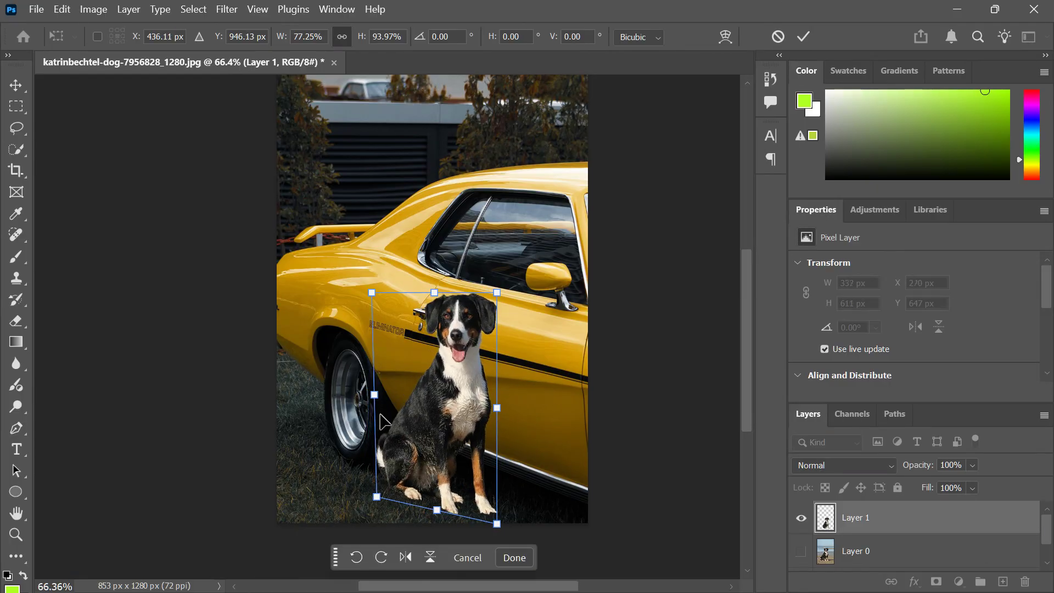
left_click_drag(370, 291, 382, 301)
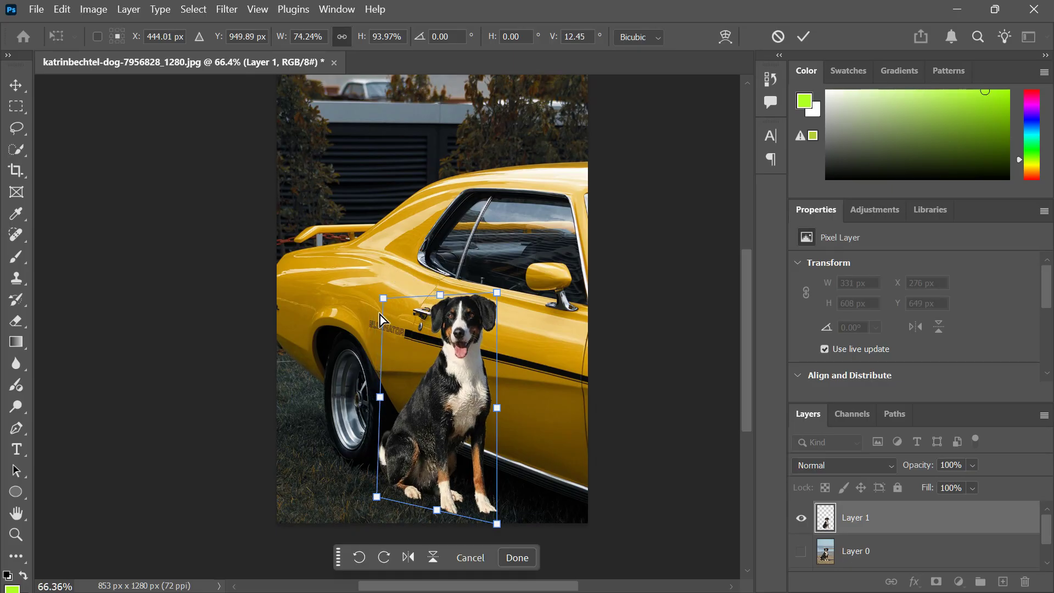
left_click(517, 557)
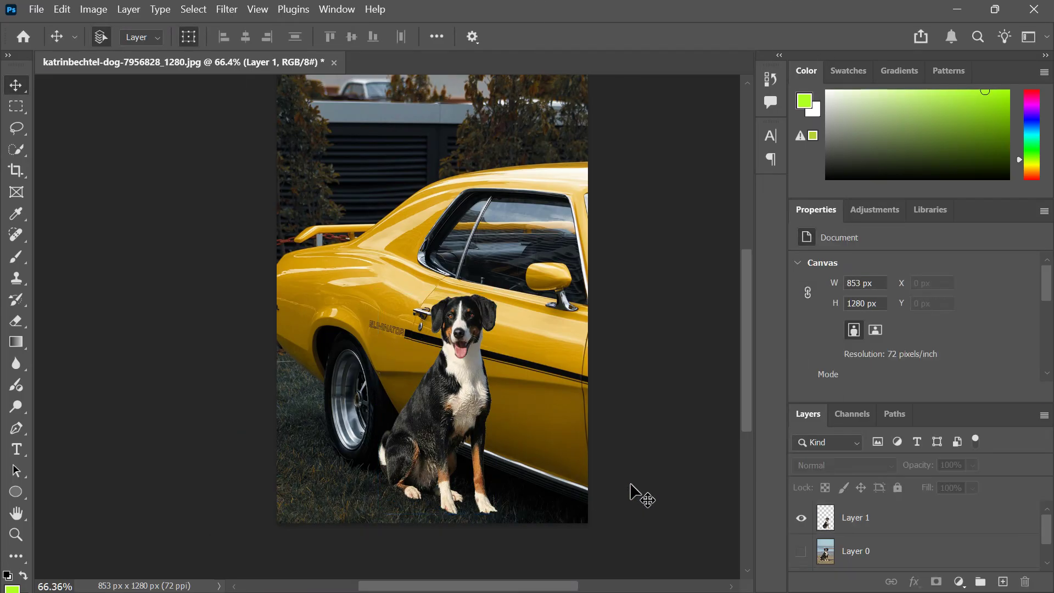
- Select Layer 1, which holds the dog cutout, and keep it visible
scroll(486, 472, "up", 1)
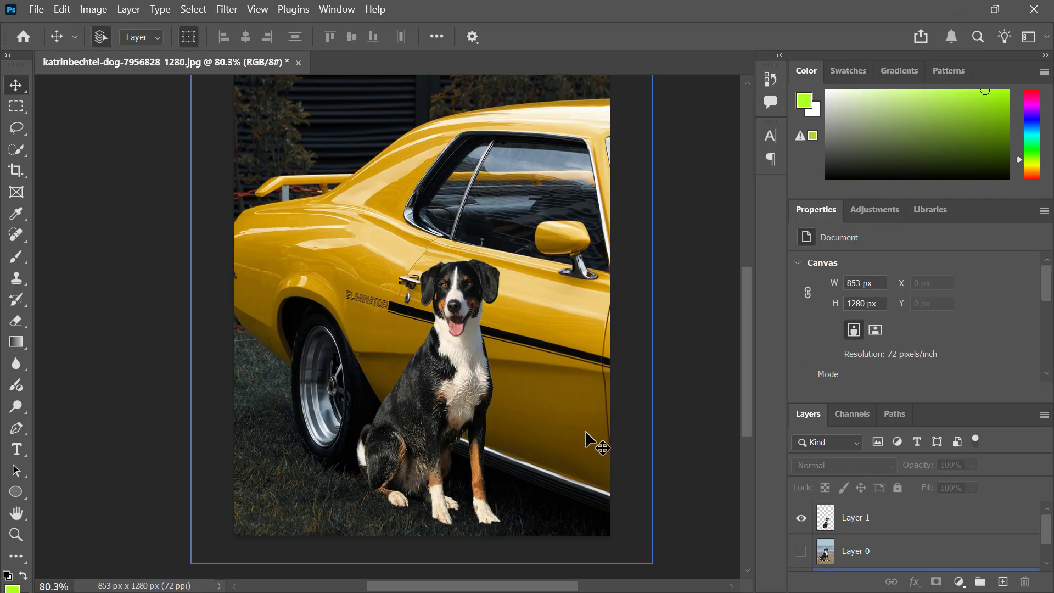
scroll(584, 431, "up", 1)
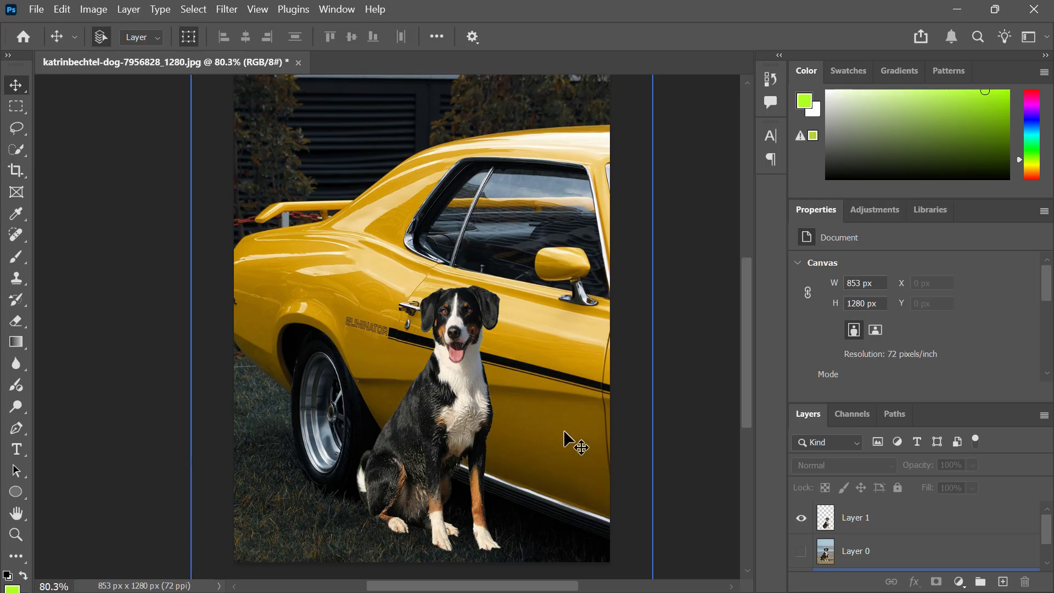
left_click(227, 9)
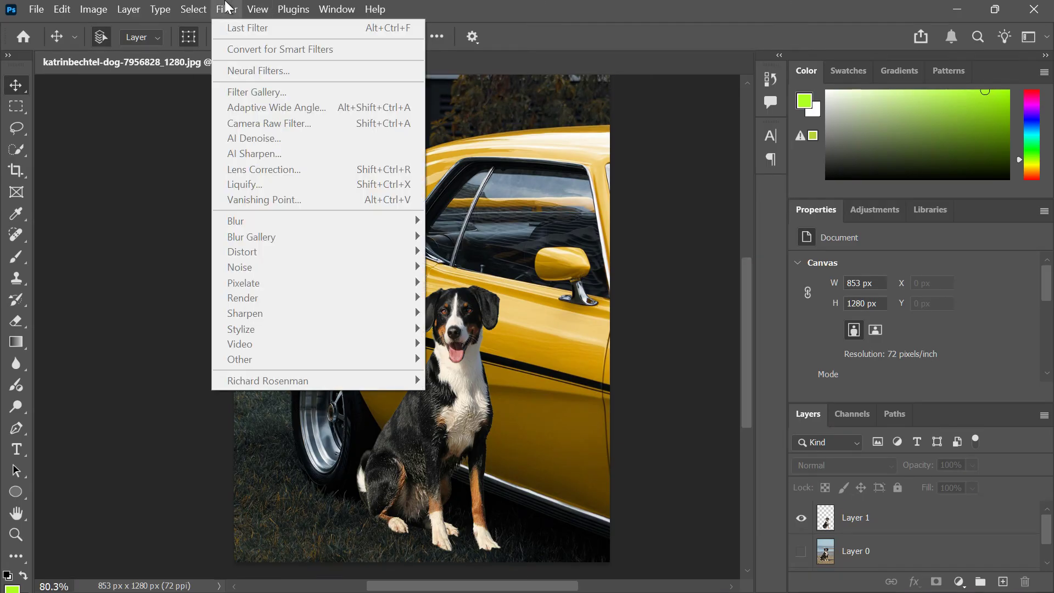
left_click(812, 525)
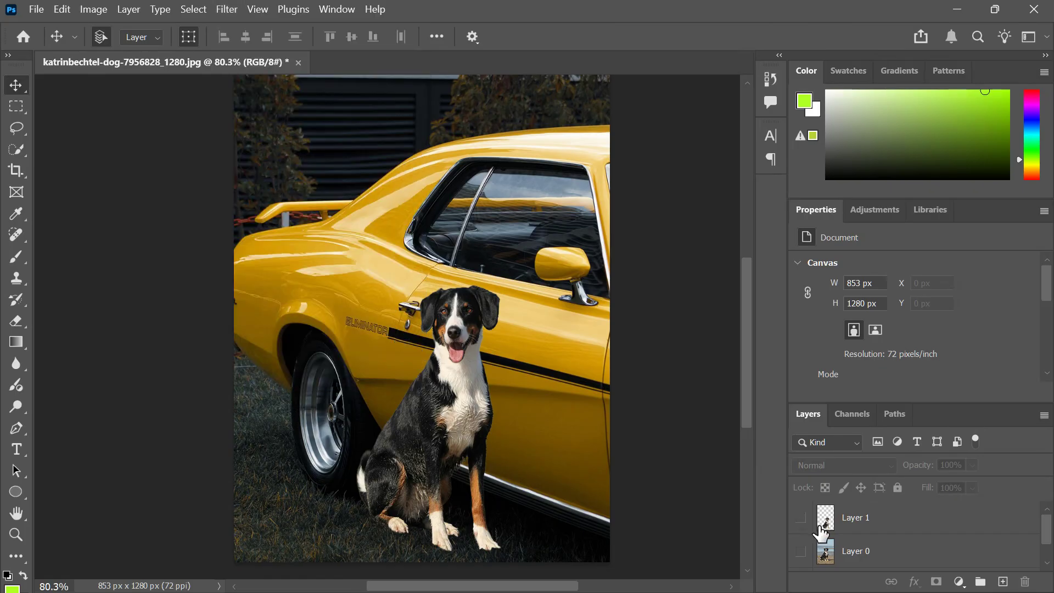
left_click(835, 525)
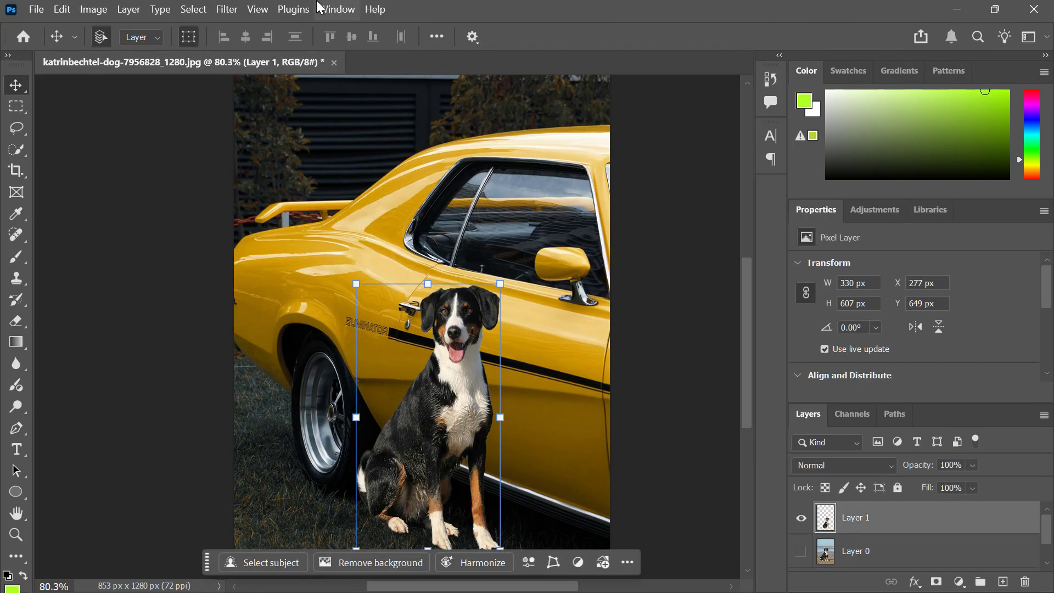
left_click(235, 10)
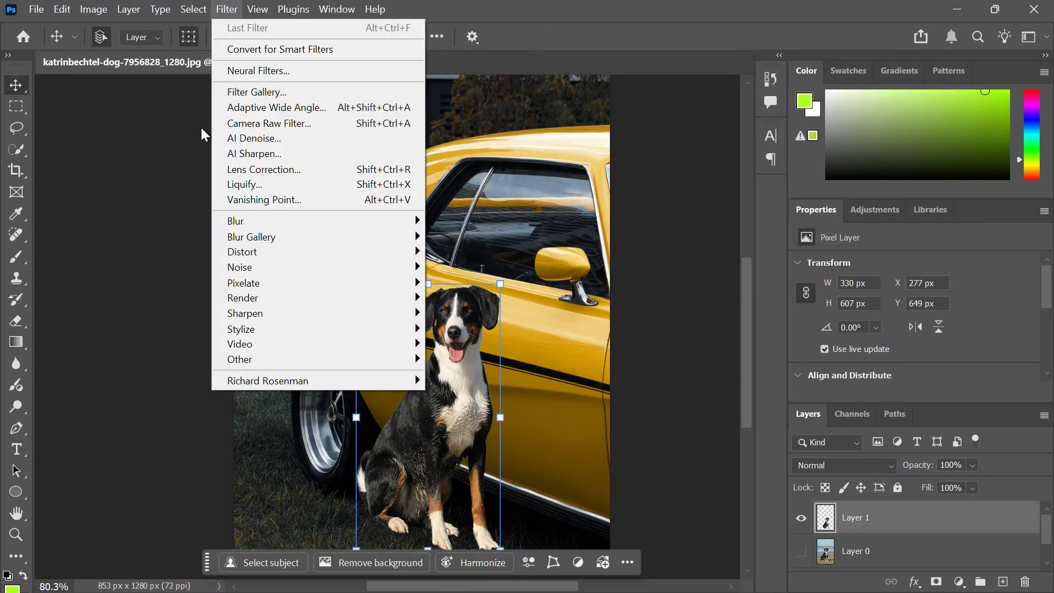
left_click(185, 217)
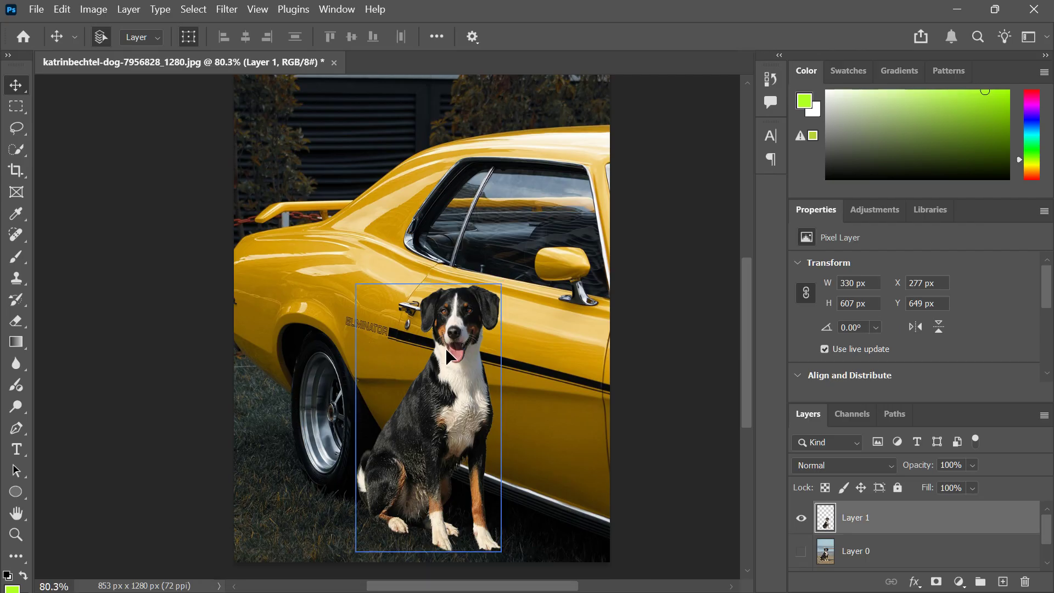
- Apply a Curves adjustment to the dog cutout, pulling the lower midtones down and placing an upper point at input 198, output 200
left_click(86, 9)
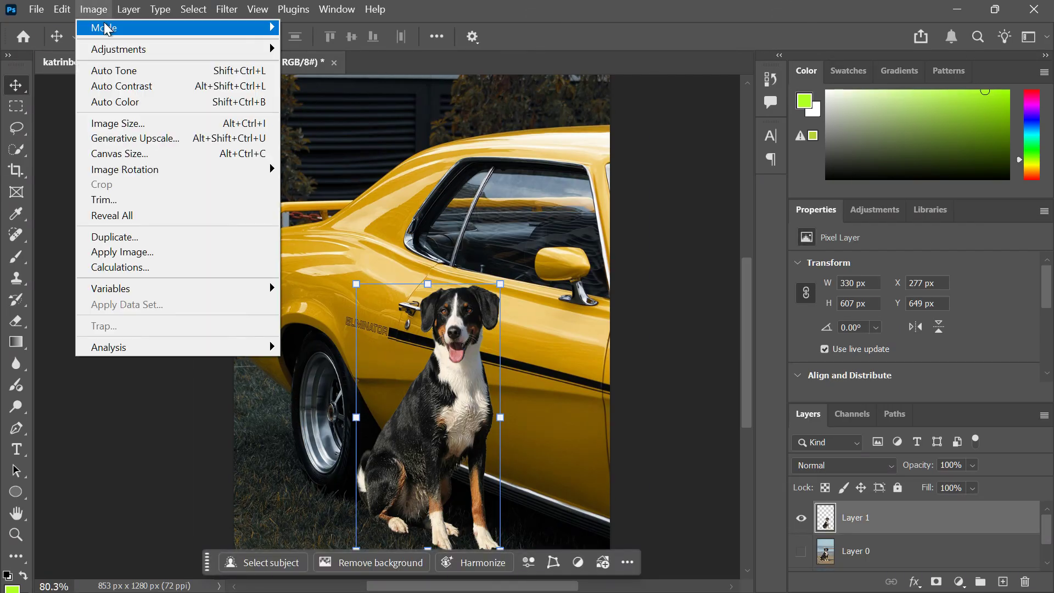
mouse_move(189, 52)
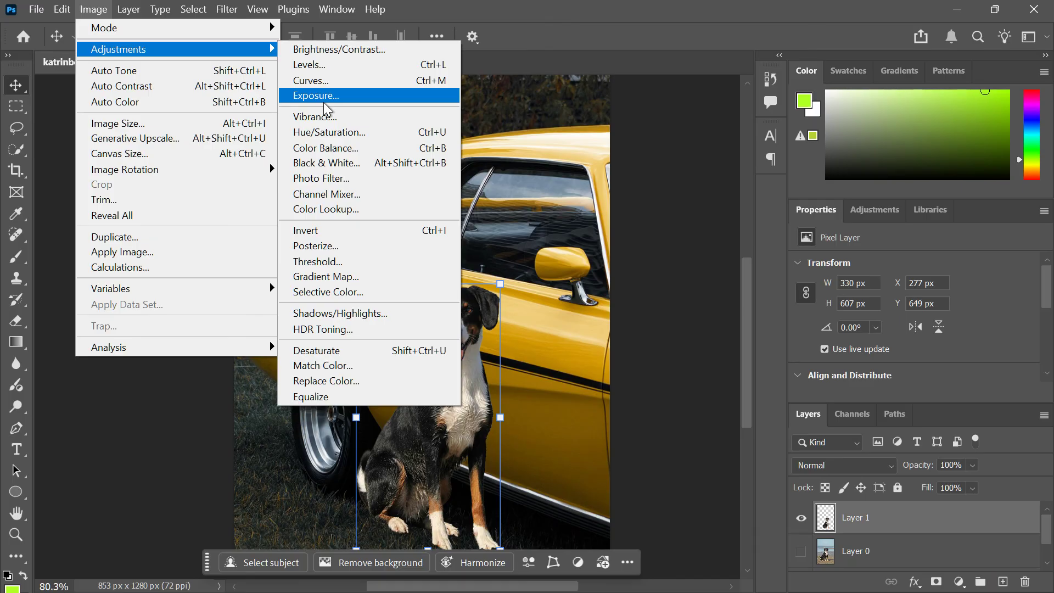
left_click(341, 81)
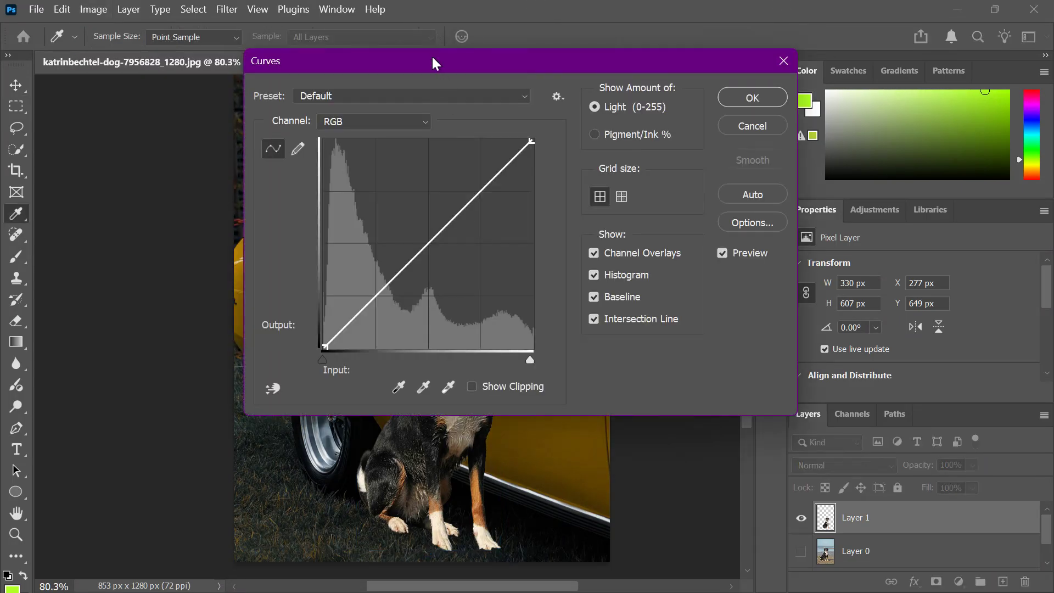
left_click_drag(432, 55, 721, 58)
left_click_drag(686, 288, 686, 297)
left_click_drag(777, 202, 776, 188)
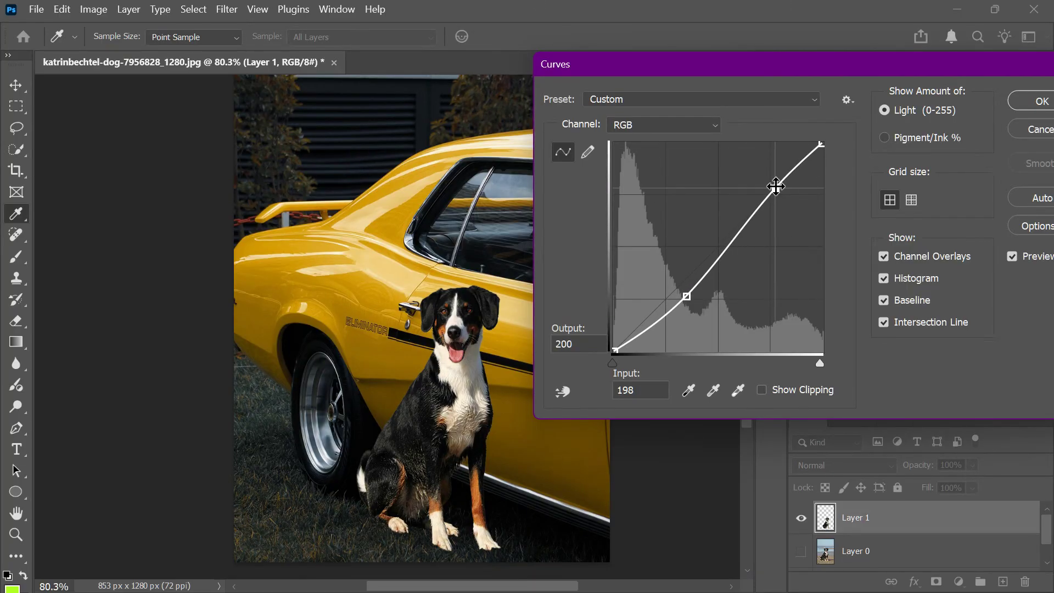
left_click(1041, 101)
key("v")
scroll(569, 373, "down", 1)
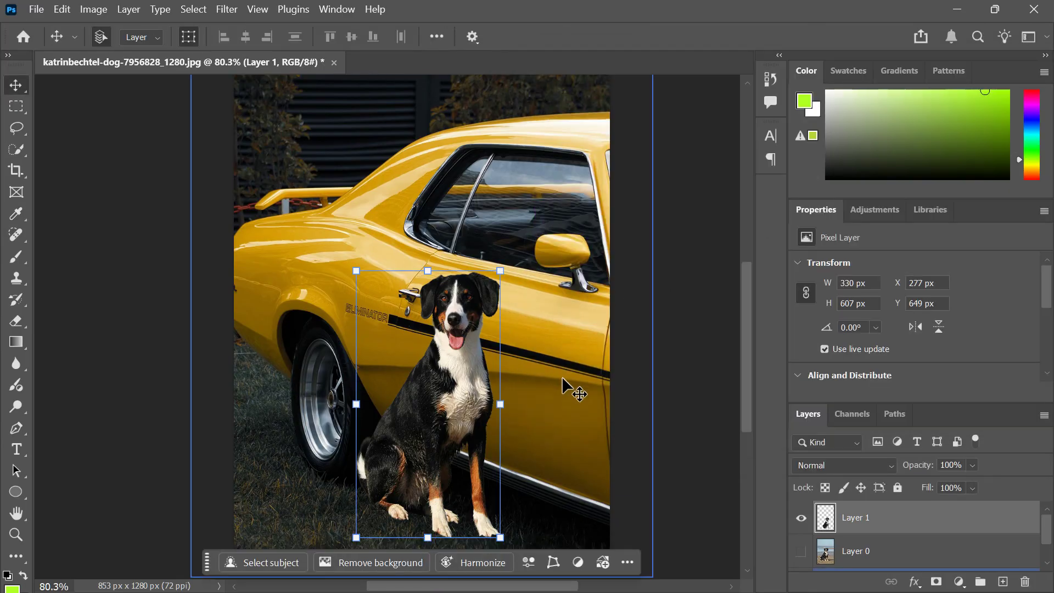
left_click(912, 585)
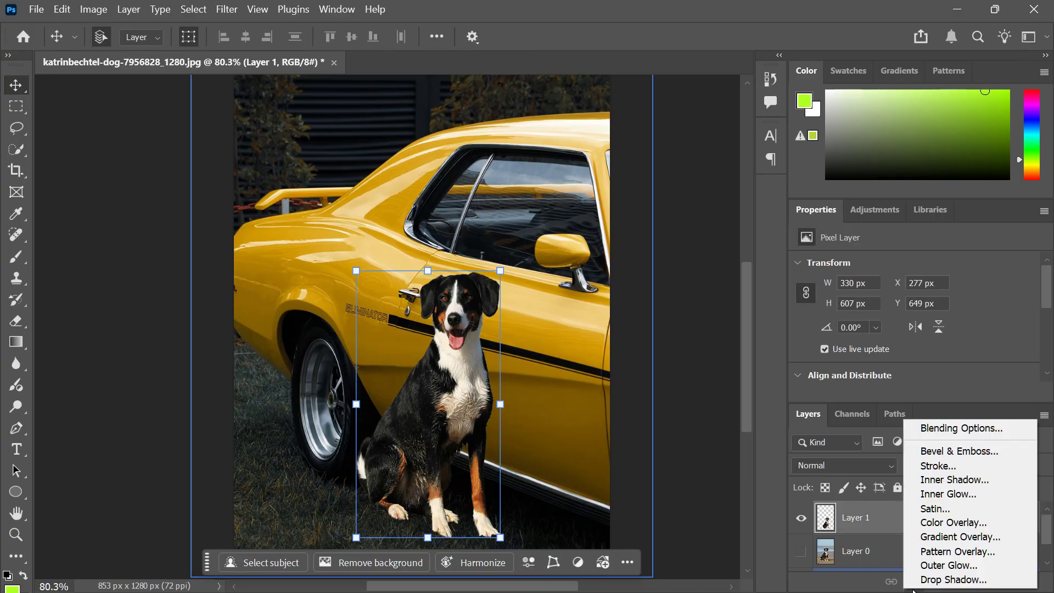
left_click(869, 520)
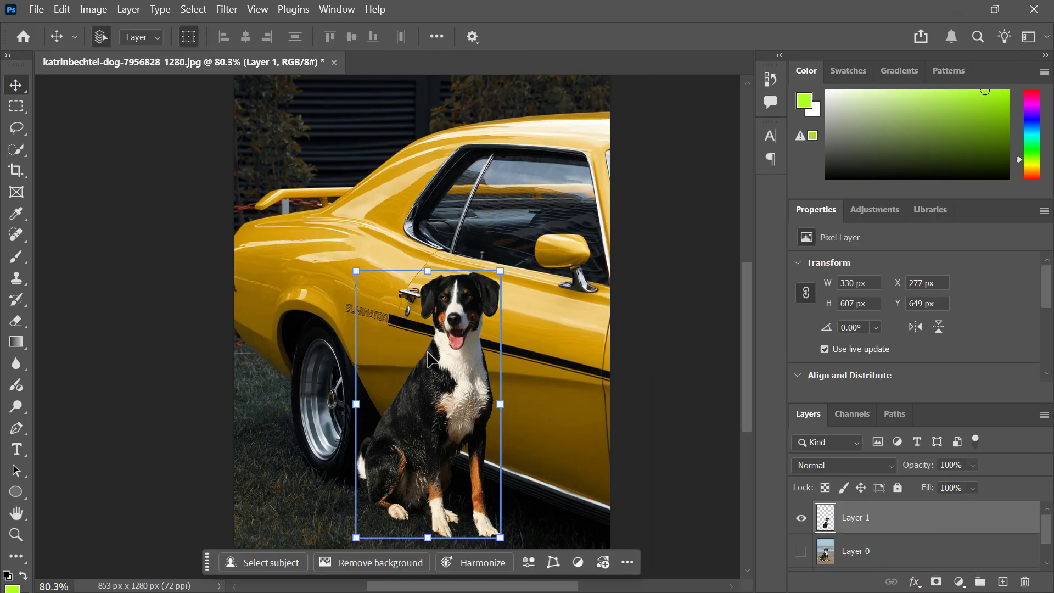
left_click(360, 251)
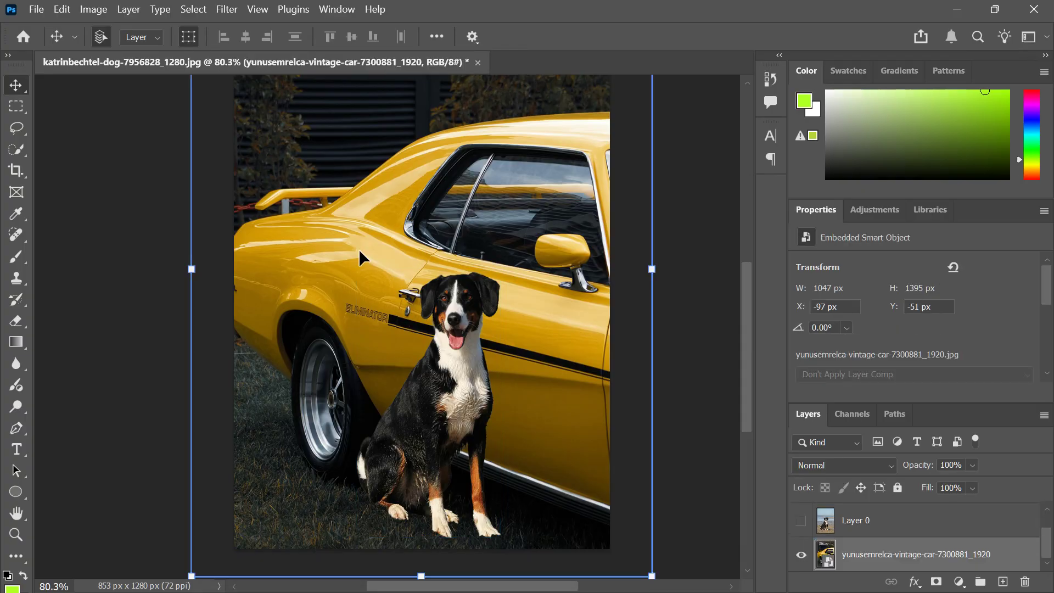
left_click(460, 400)
- Lower the dog cutout's saturation to -20 with a Hue/Saturation adjustment
left_click(104, 11)
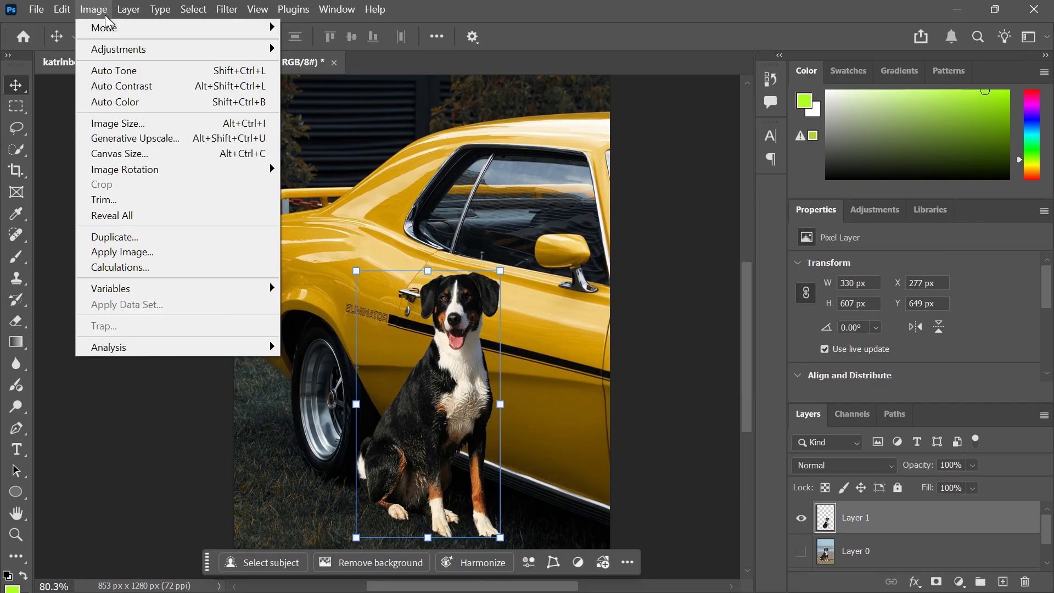
mouse_move(222, 51)
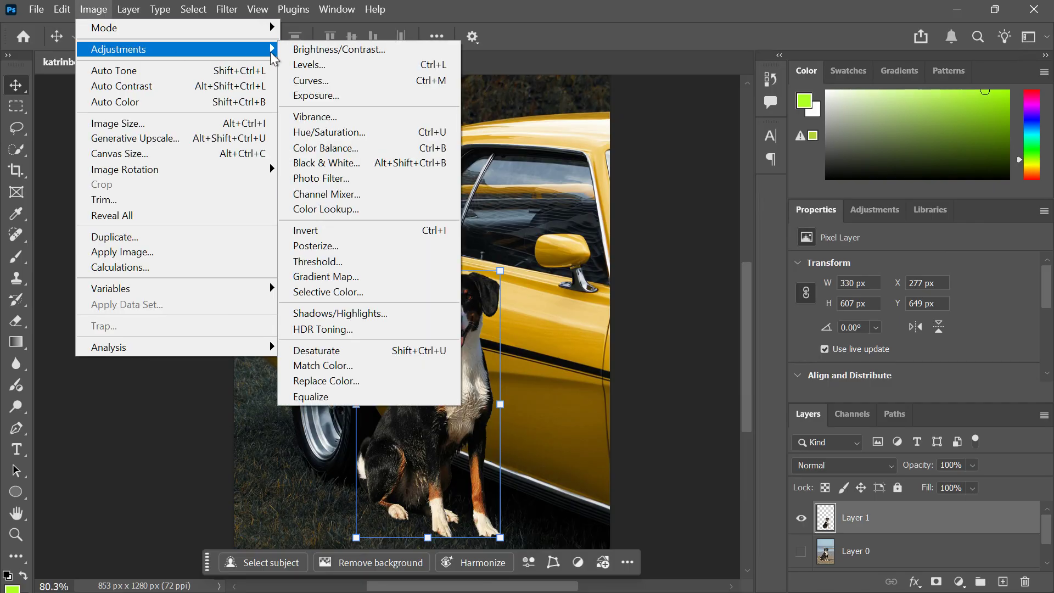
left_click(344, 132)
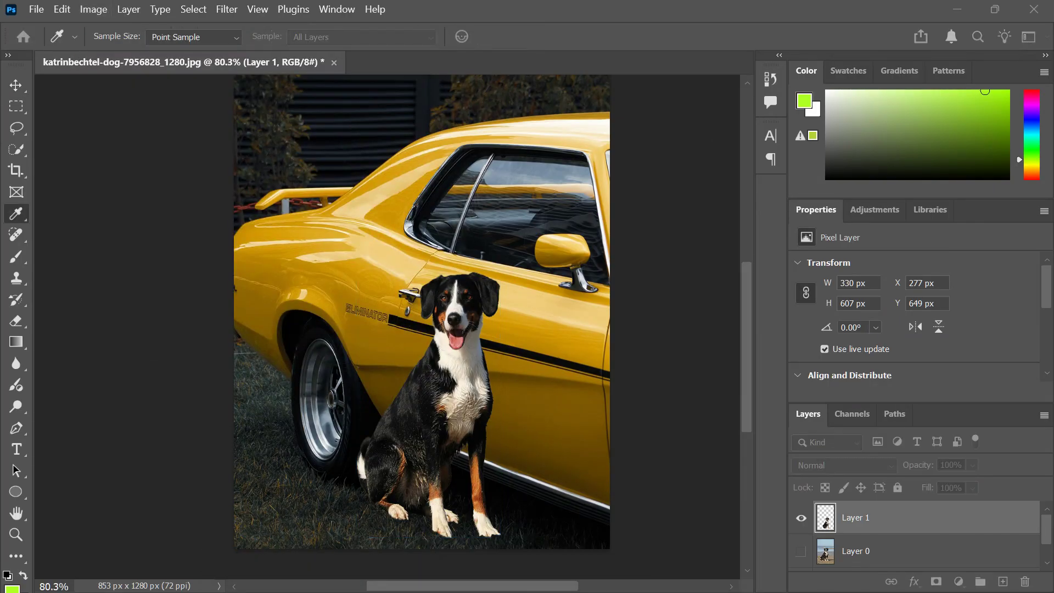
left_click_drag(460, 190, 788, 148)
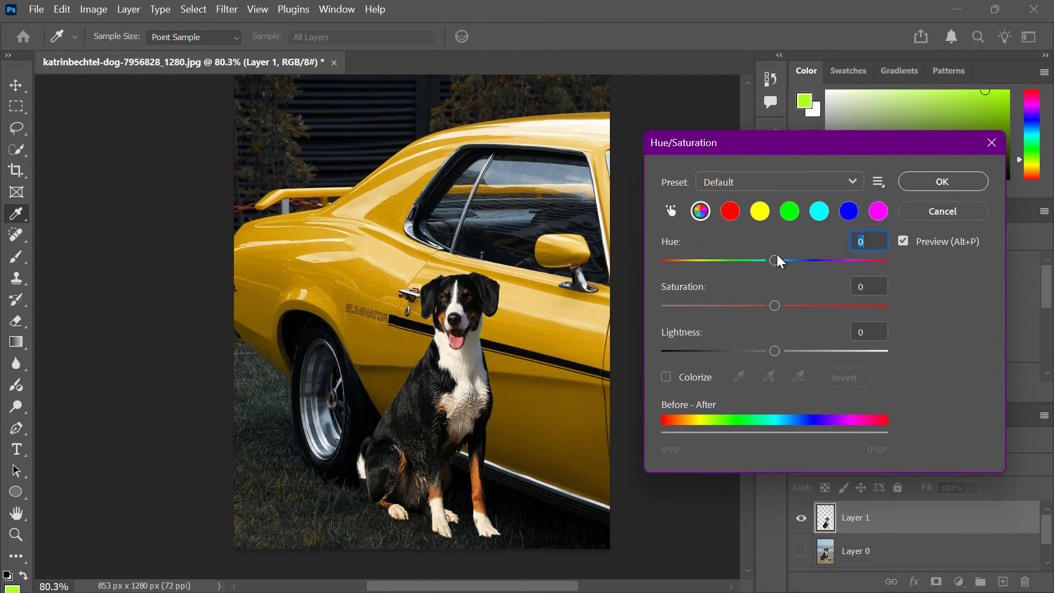
left_click_drag(768, 310, 753, 308)
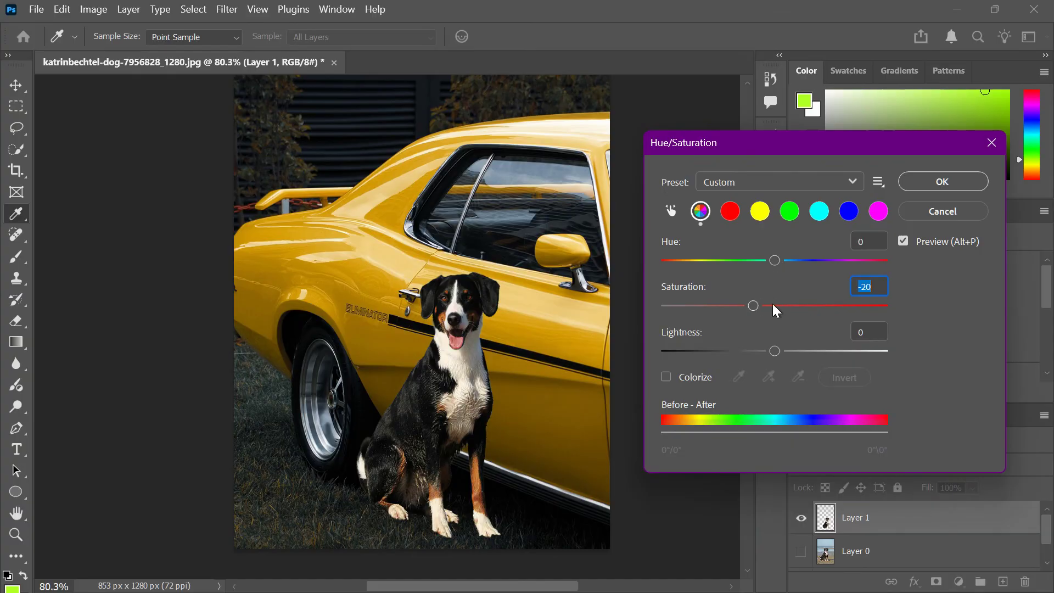
left_click(915, 186)
key("v")
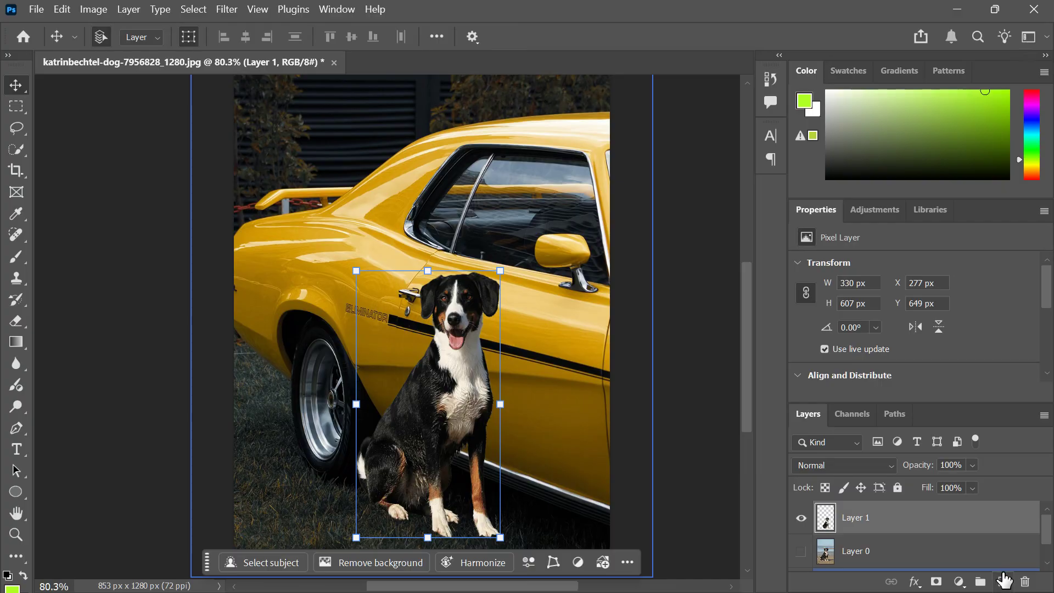
- Add a new empty layer beneath the dog cutout layer and ready the Brush with the default black foreground color
left_click(1002, 580)
left_click_drag(905, 511, 894, 559)
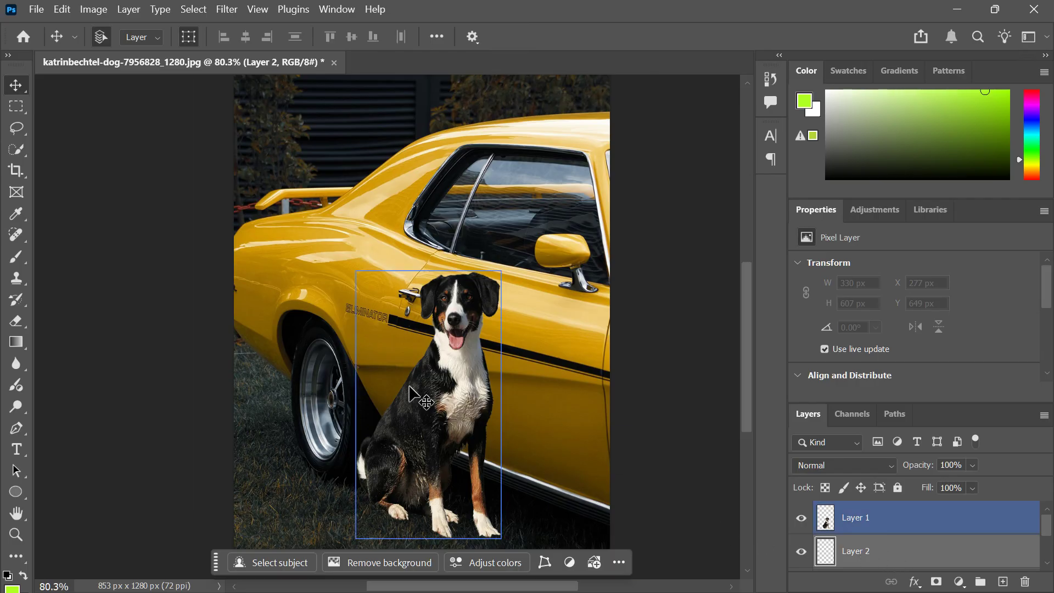
key("b")
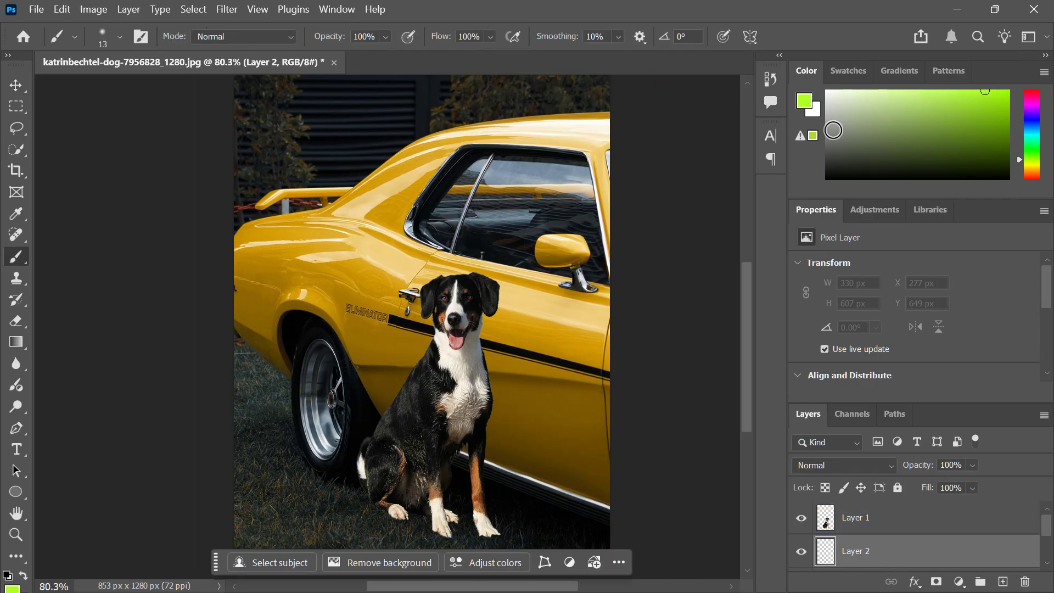
key("d")
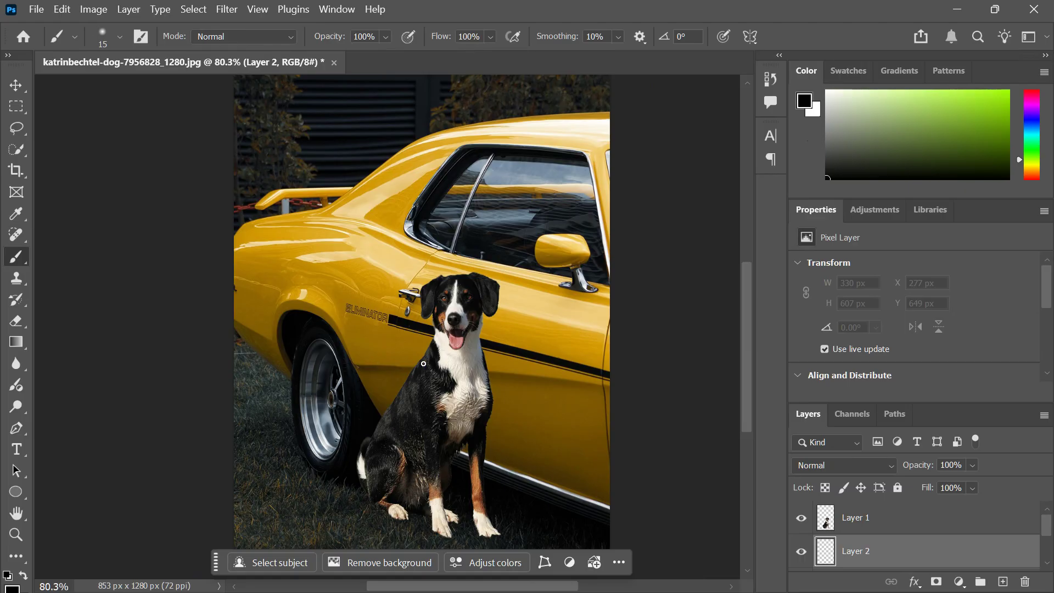
- Paint a soft black shadow behind and around the dog on Layer 2 with a 300 px brush
key("bracketright")
key("bracketright")
key("bracketright")
key("bracketright")
key("bracketright")
key("bracketright")
key("bracketright")
key("bracketright")
key("bracketright")
key("bracketright")
key("bracketright")
key("bracketright")
key("bracketright")
key("bracketright")
key("bracketright")
key("bracketright")
key("bracketright")
key("bracketright")
left_click(476, 318)
left_click(473, 385)
left_click(470, 411)
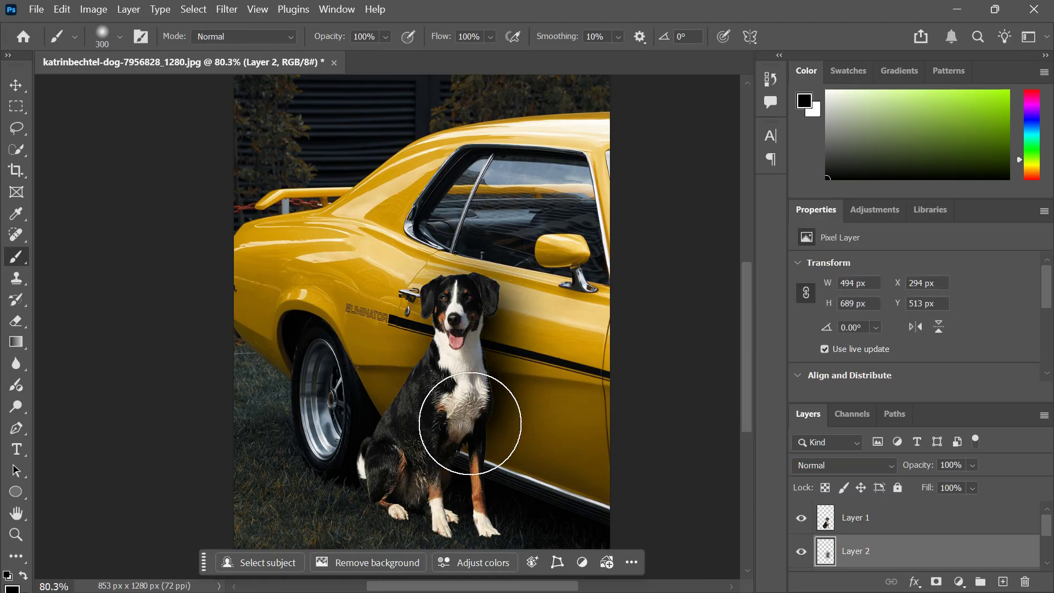
mouse_move(470, 423)
left_mouse_down()
mouse_move(468, 504)
mouse_move(363, 498)
mouse_move(360, 485)
mouse_move(402, 469)
mouse_move(406, 416)
mouse_move(441, 376)
mouse_move(474, 301)
mouse_move(495, 366)
left_mouse_up()
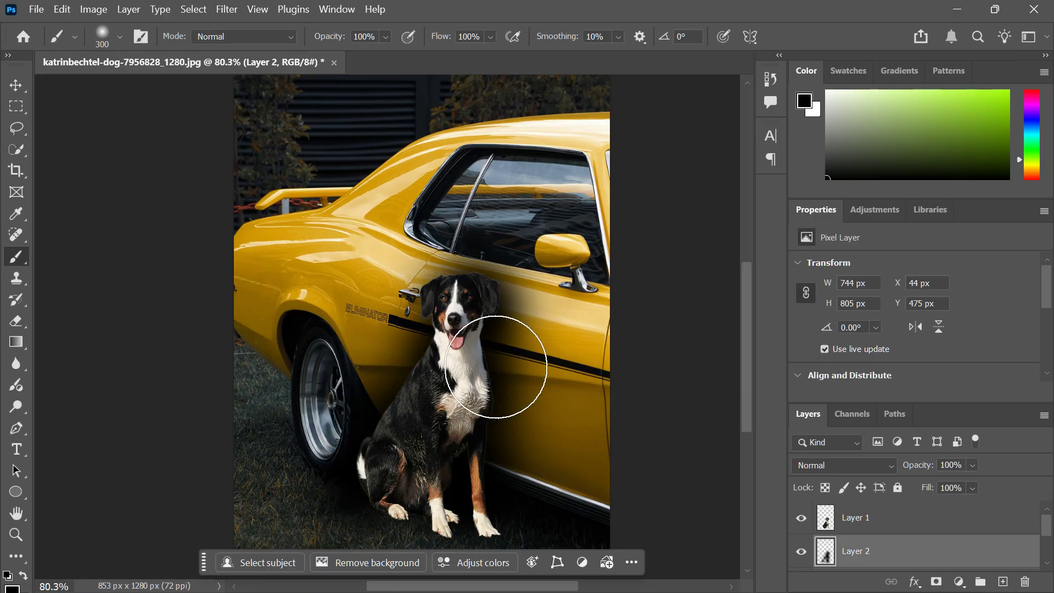
left_click(443, 307)
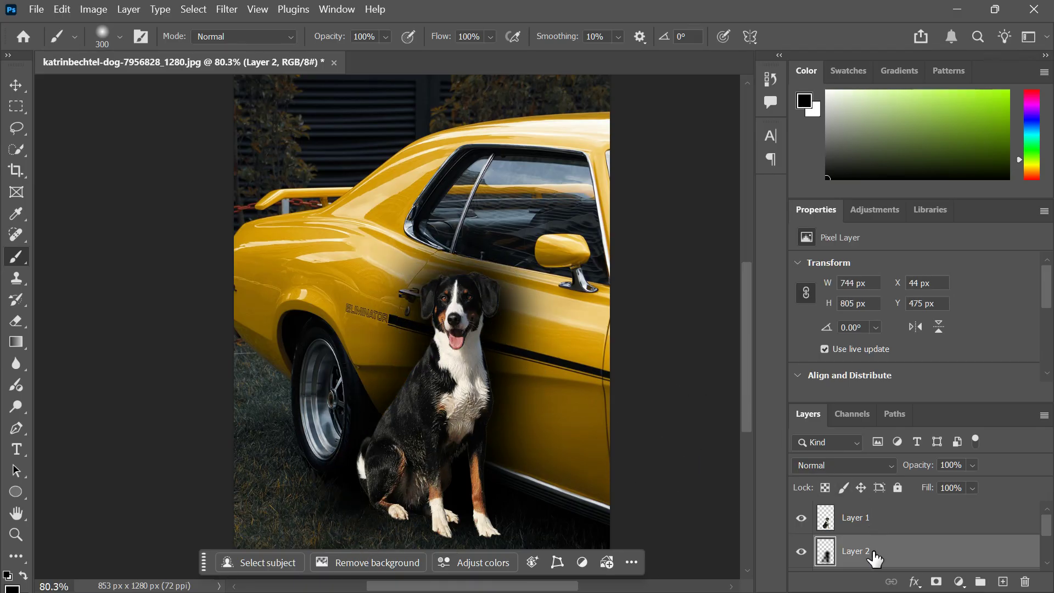
- Soften the painted shadow on Layer 2 with a Gaussian Blur and reduce the layer's opacity to 51%
left_click(225, 10)
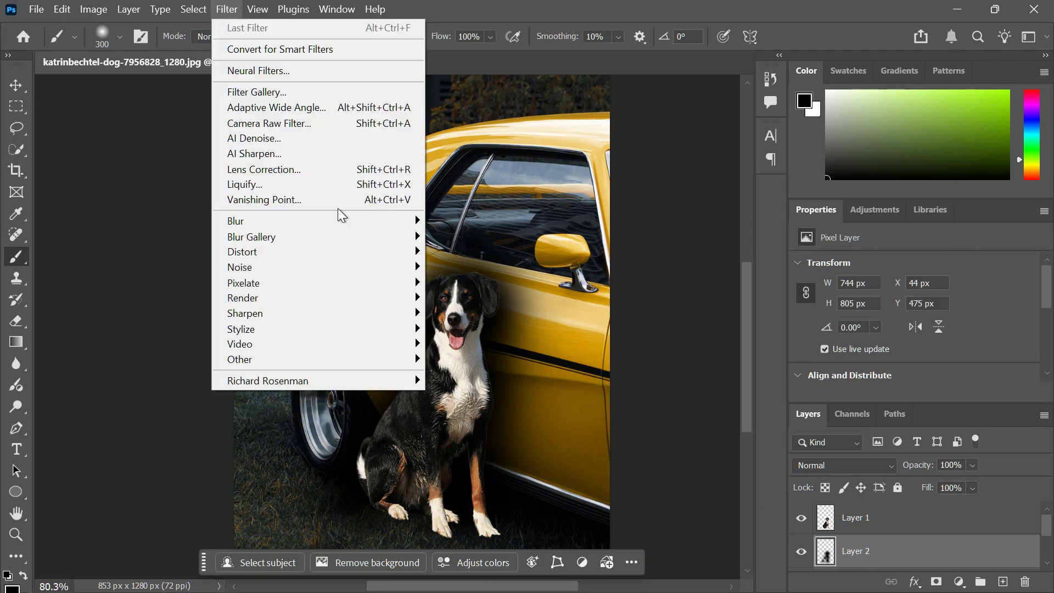
mouse_move(406, 222)
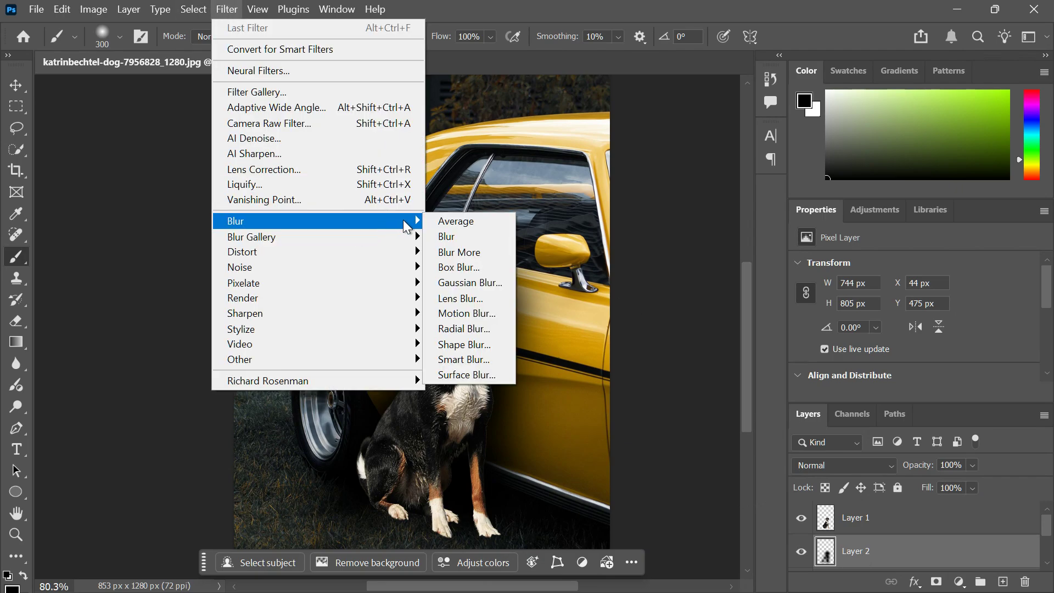
left_click(482, 282)
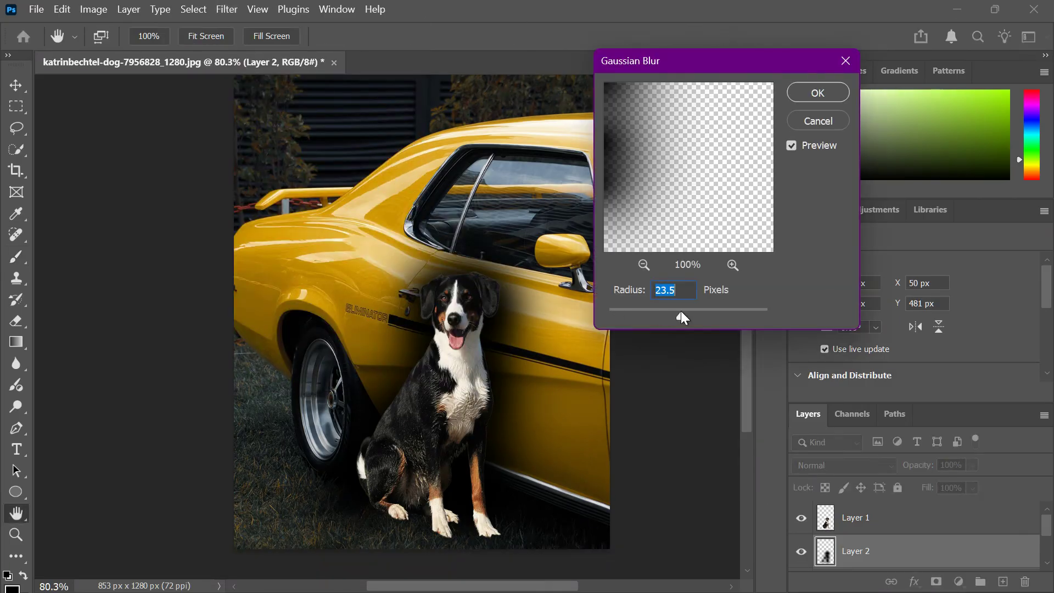
mouse_move(680, 310)
left_mouse_down()
mouse_move(716, 311)
mouse_move(684, 312)
left_mouse_up()
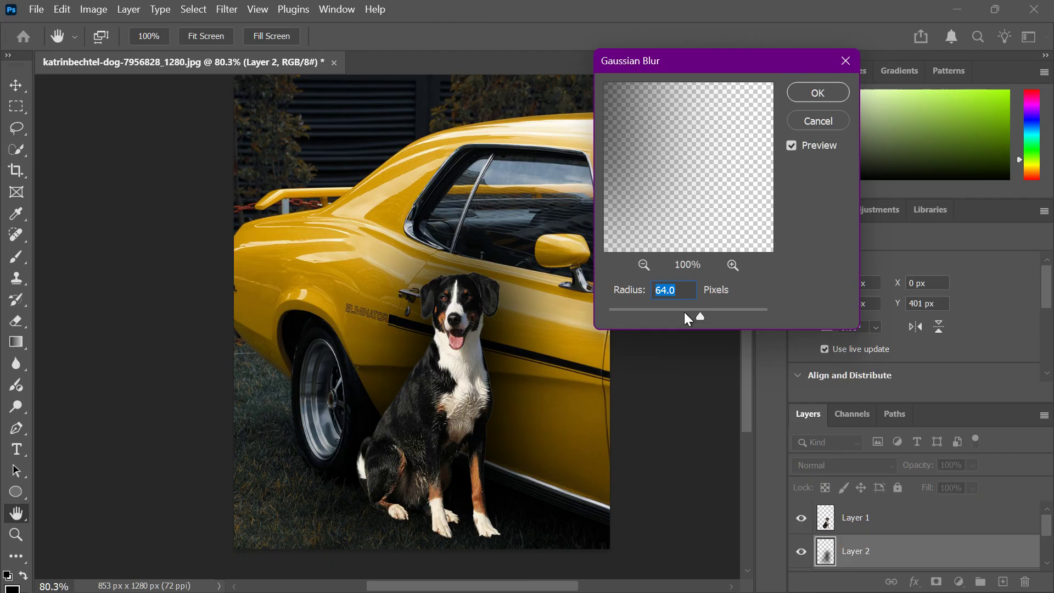
left_click(819, 93)
left_click(972, 466)
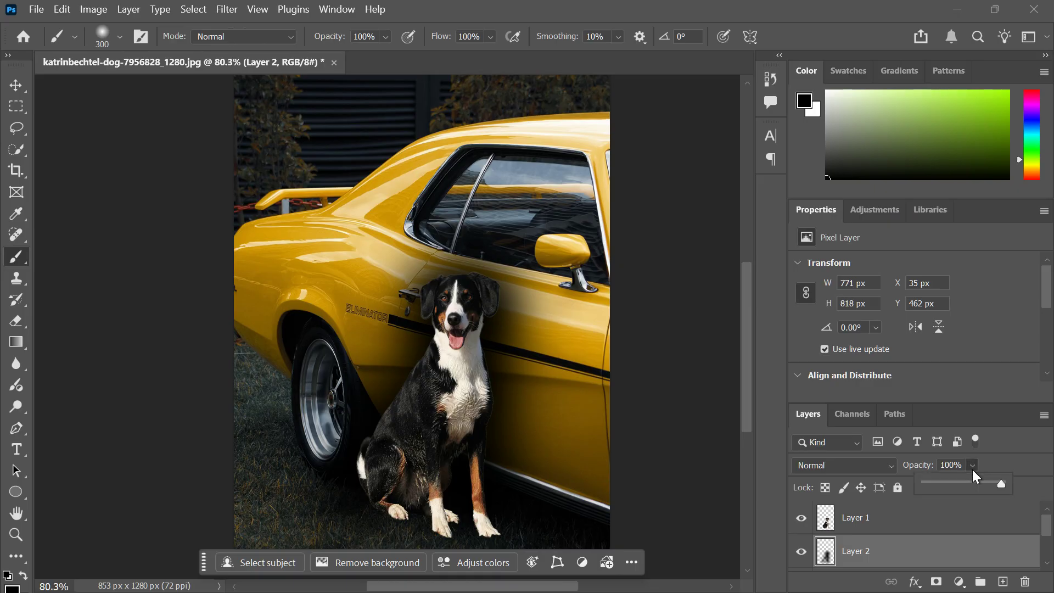
mouse_move(959, 483)
left_mouse_down()
mouse_move(970, 483)
mouse_move(957, 483)
left_mouse_up()
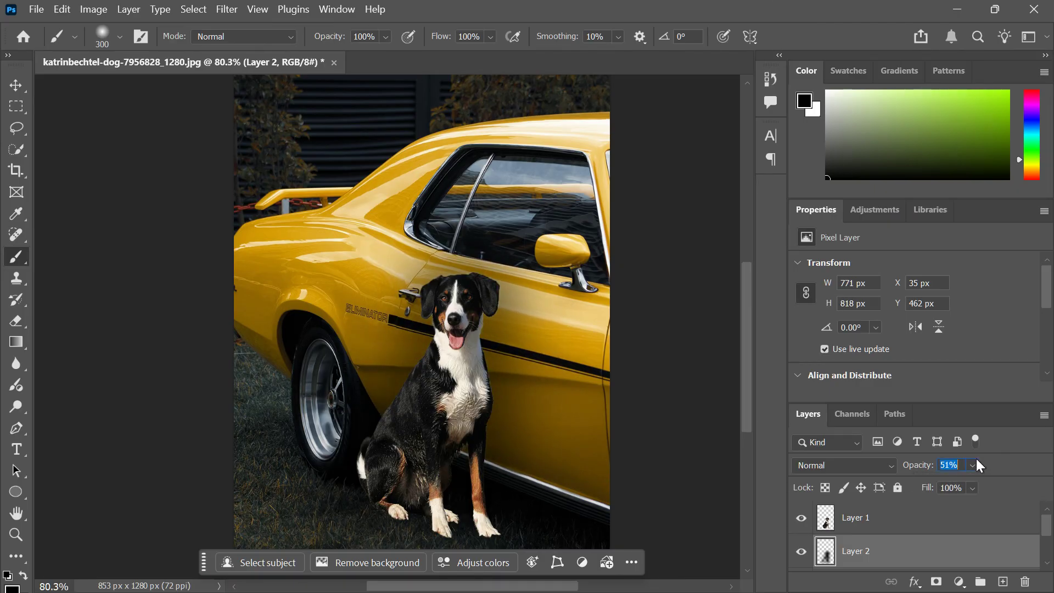
- Scale the dog cutout on Layer 1 down to about 89%, keeping its feet in place, and apply the transform
left_click(871, 511)
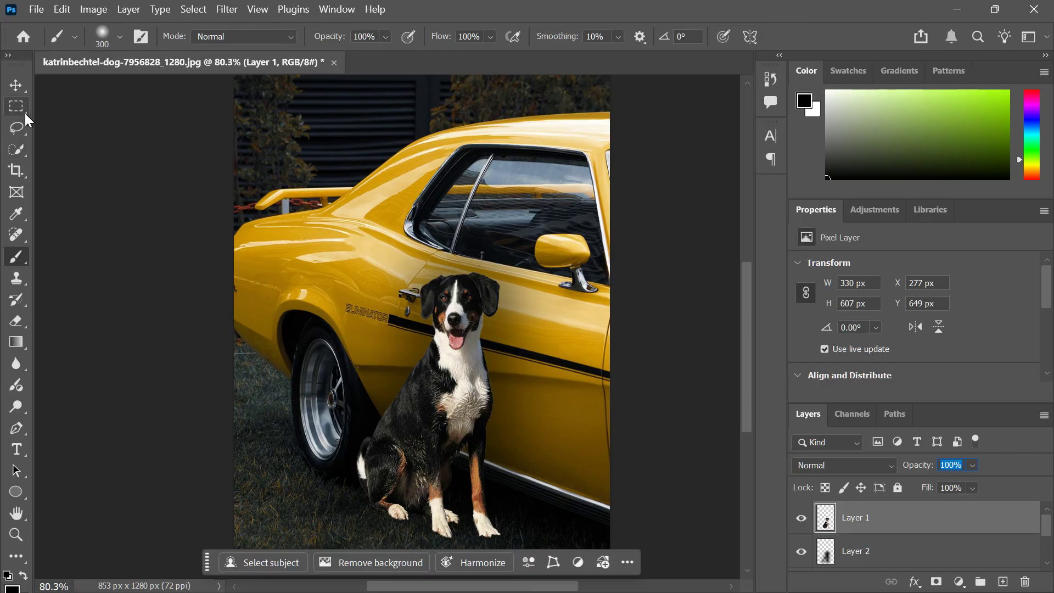
left_click(16, 85)
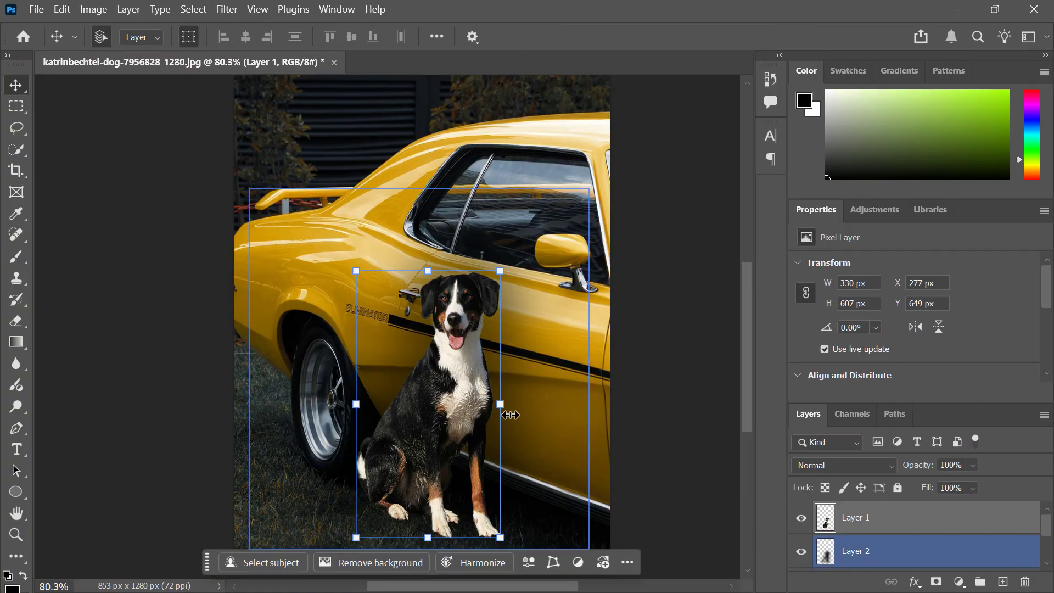
scroll(511, 383, "up", 1)
scroll(517, 391, "up", 3)
scroll(456, 380, "down", 3)
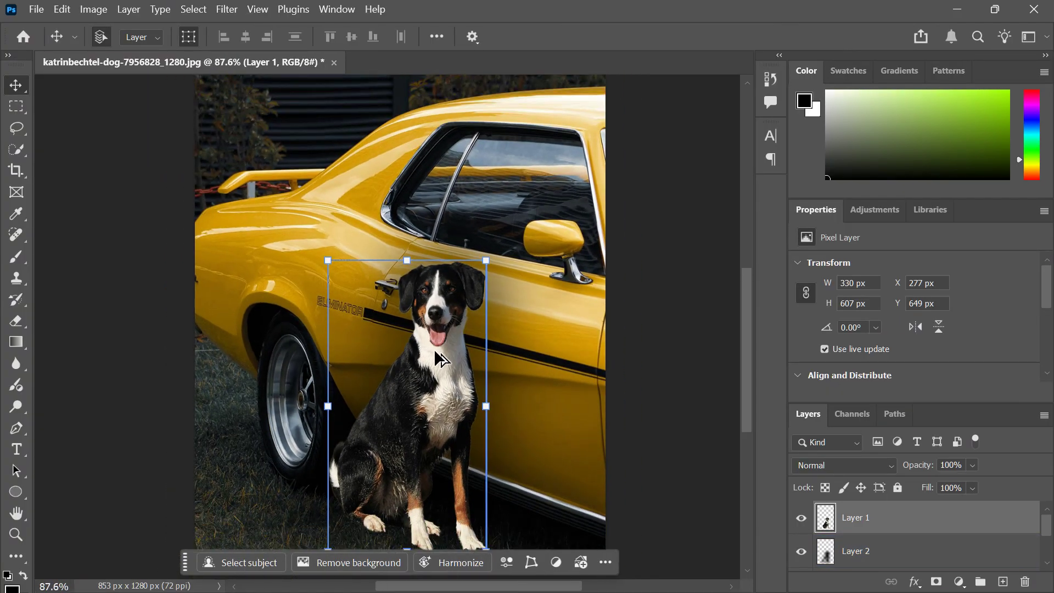
left_click_drag(329, 257, 342, 303)
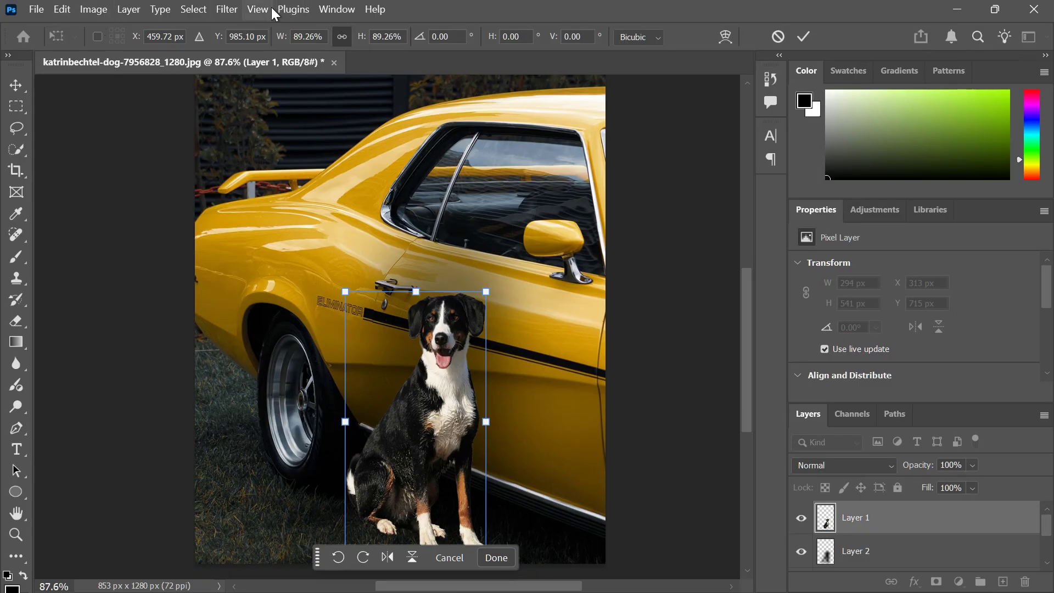
left_click(228, 11)
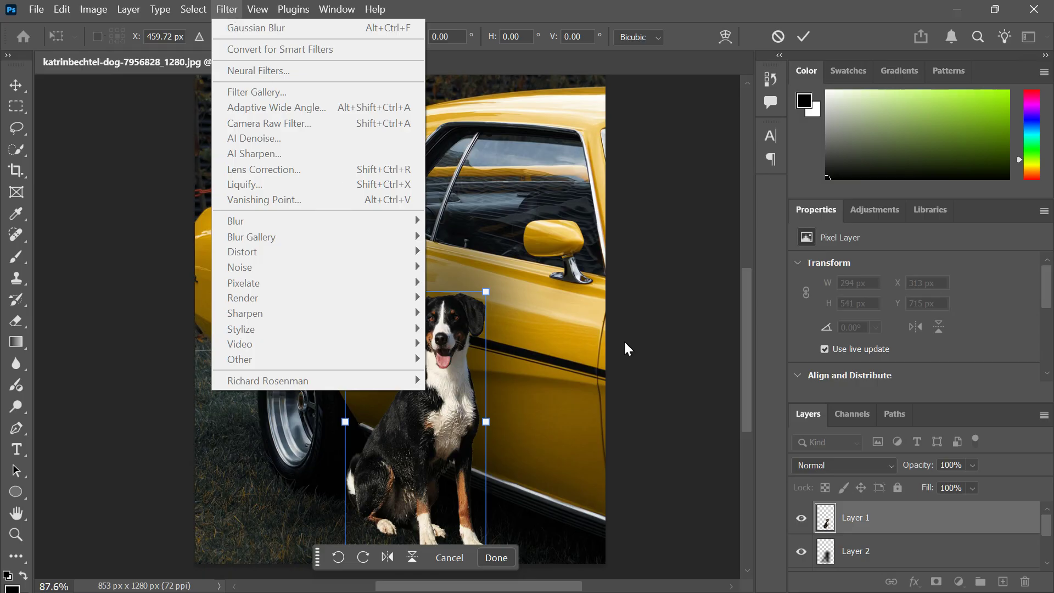
left_click(502, 561)
left_click(502, 561)
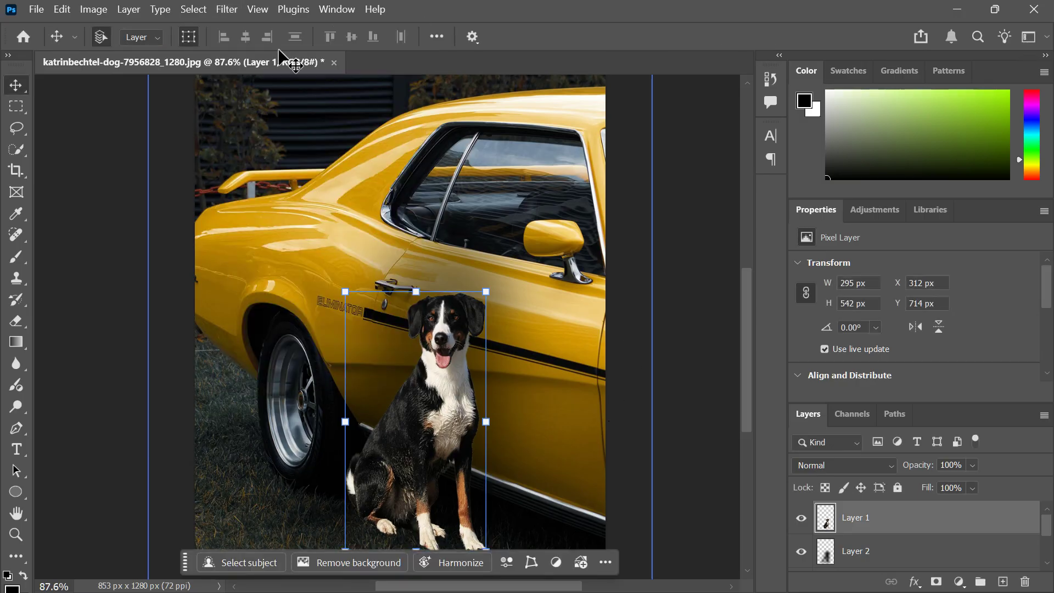
left_click(227, 9)
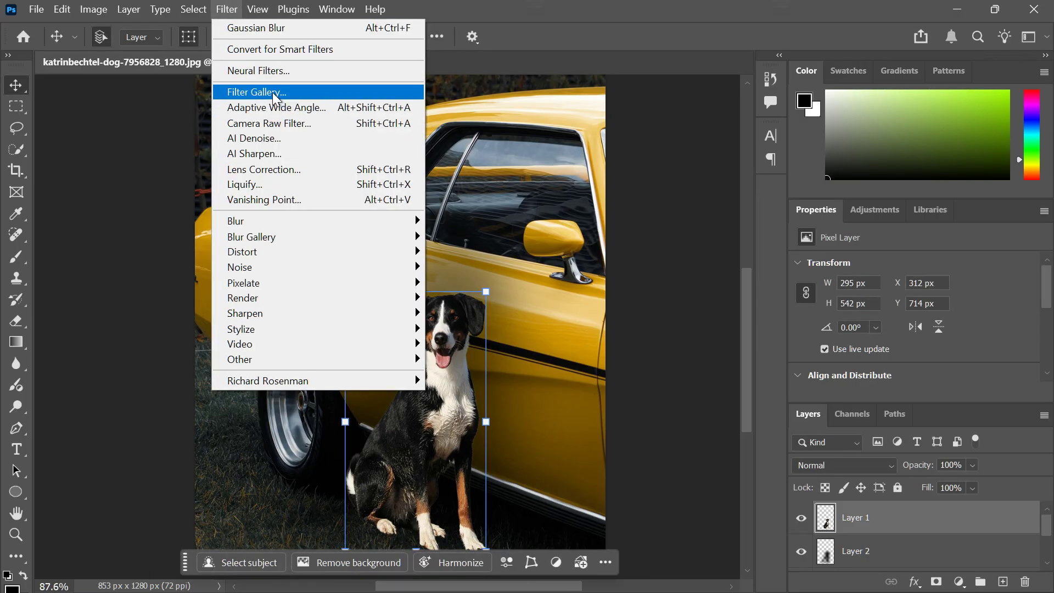
left_click(268, 125)
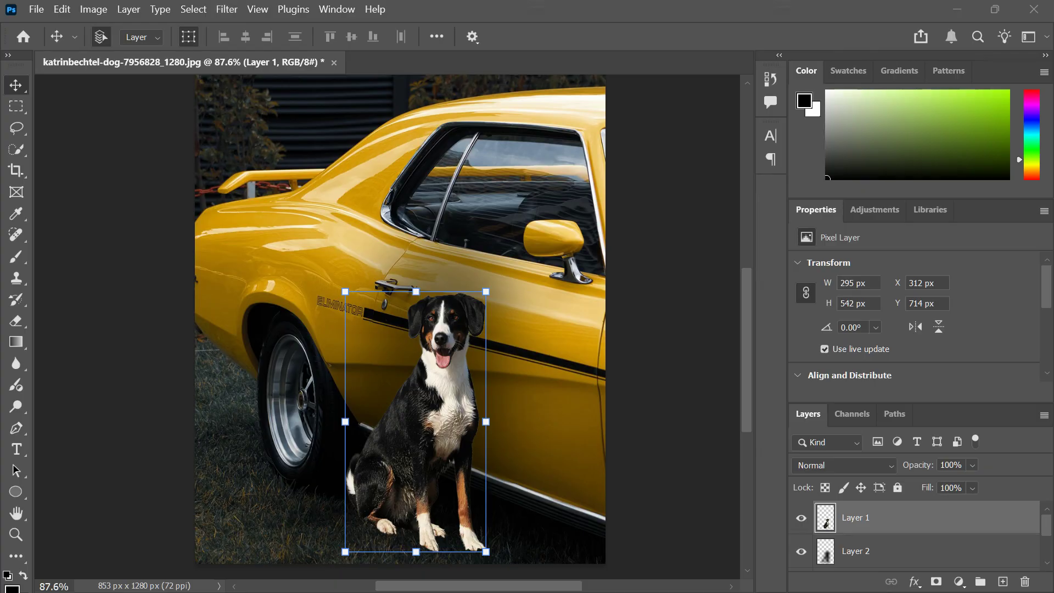
left_click_drag(1, 103, 641, 79)
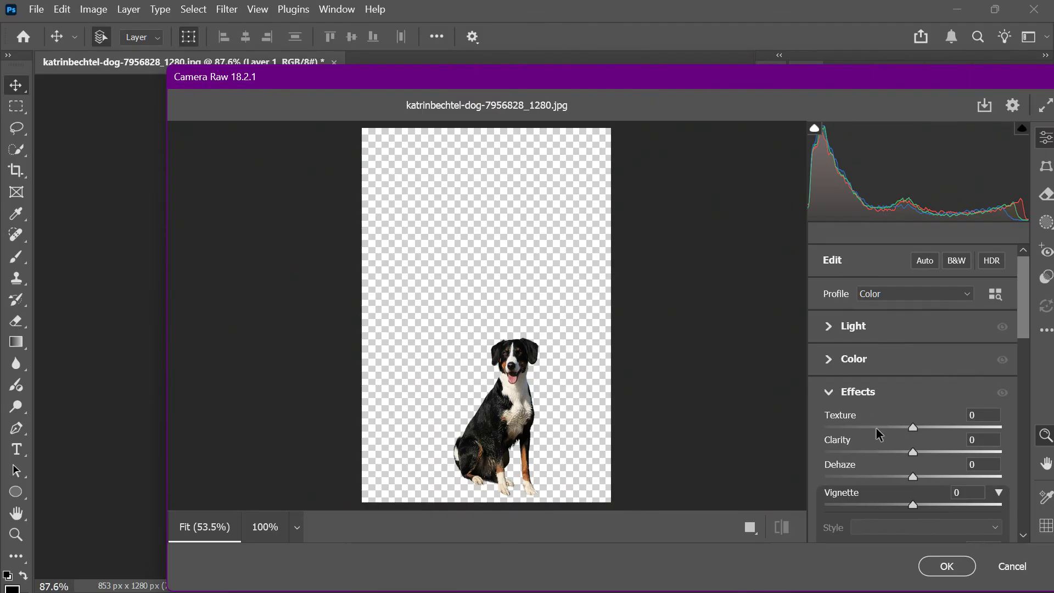
left_click(830, 330)
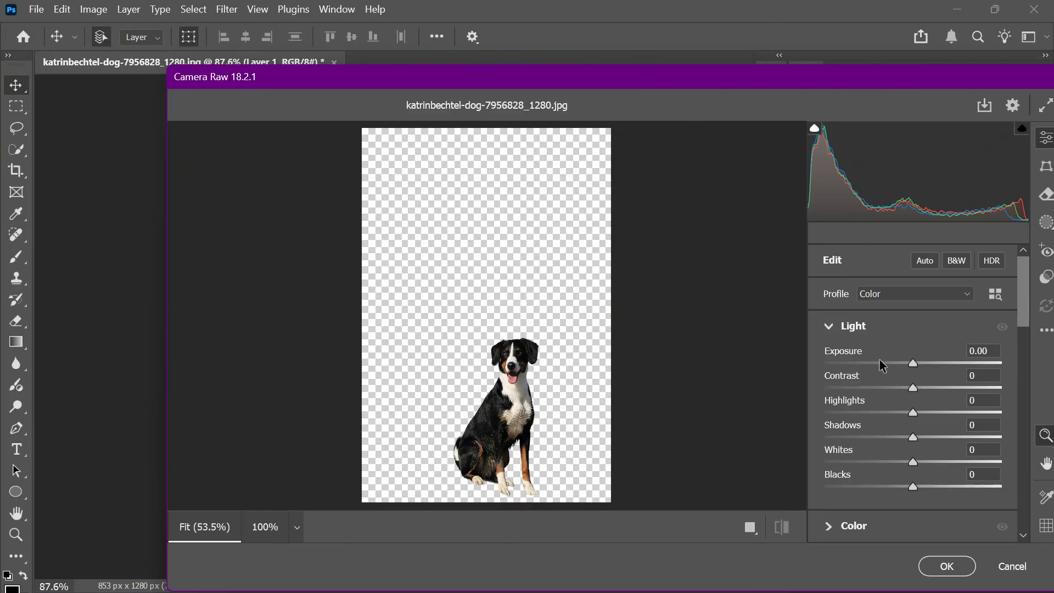
left_click(896, 363)
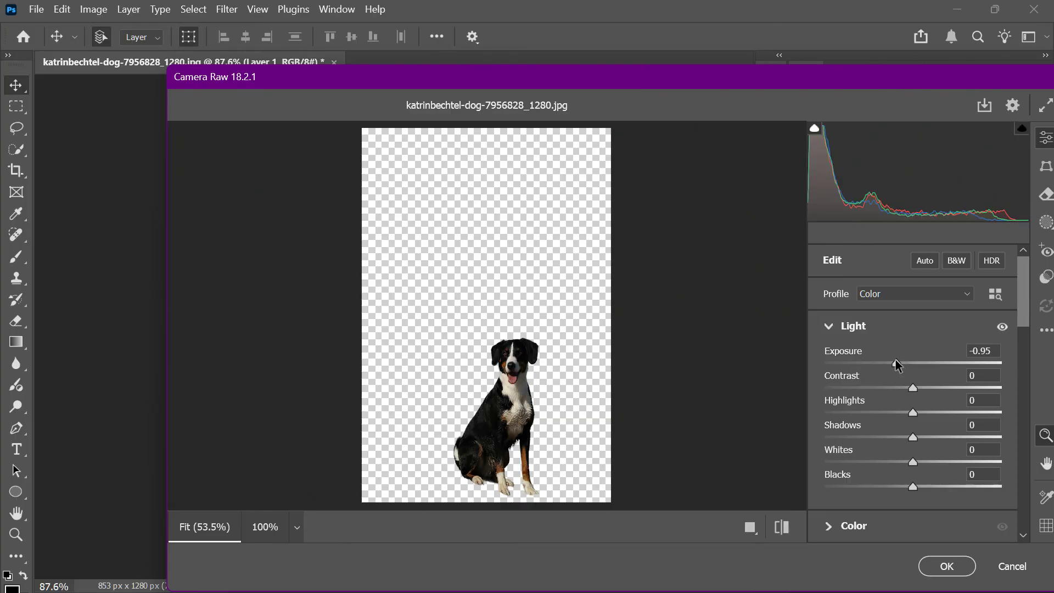
left_click_drag(897, 362, 891, 388)
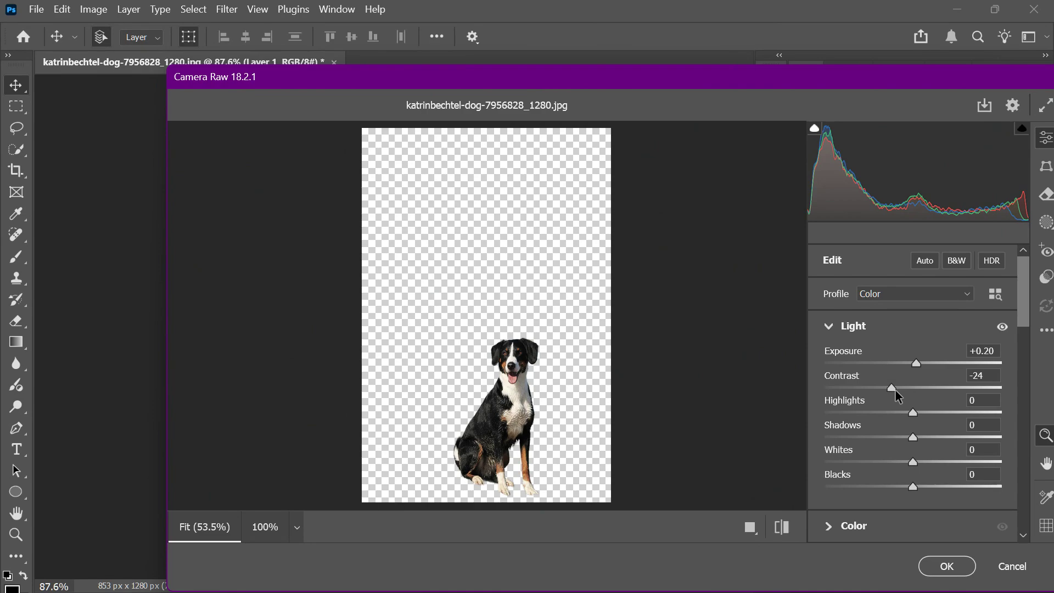
scroll(895, 391, "down", 5)
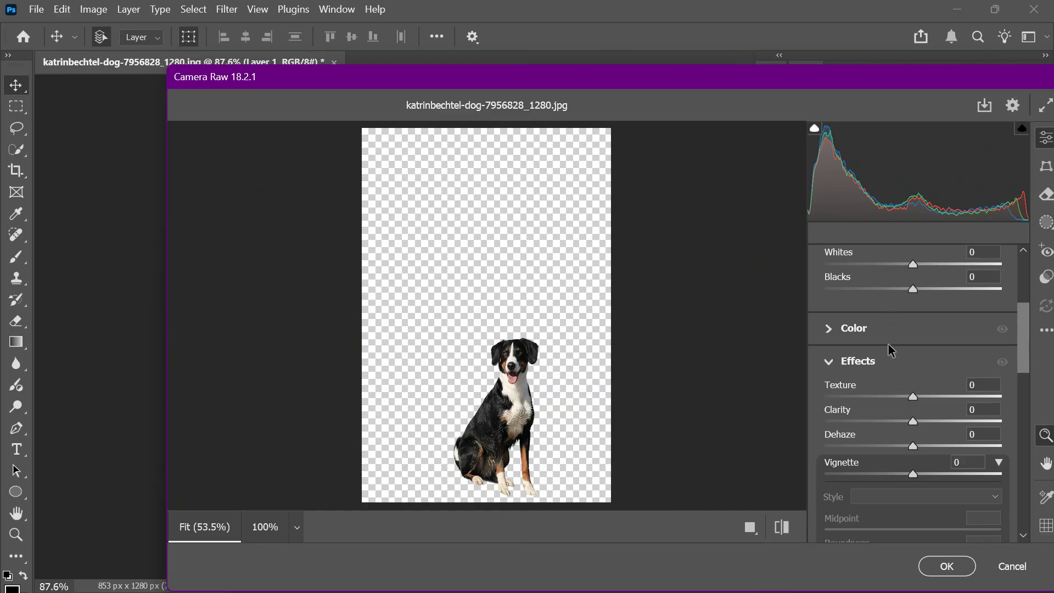
scroll(890, 351, "down", 4)
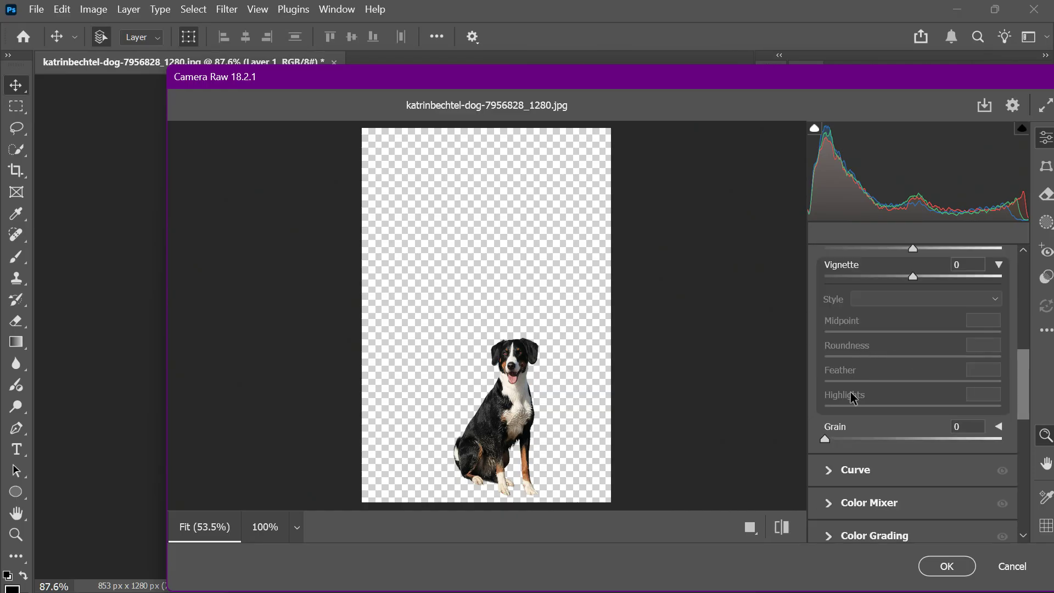
scroll(847, 436, "down", 2)
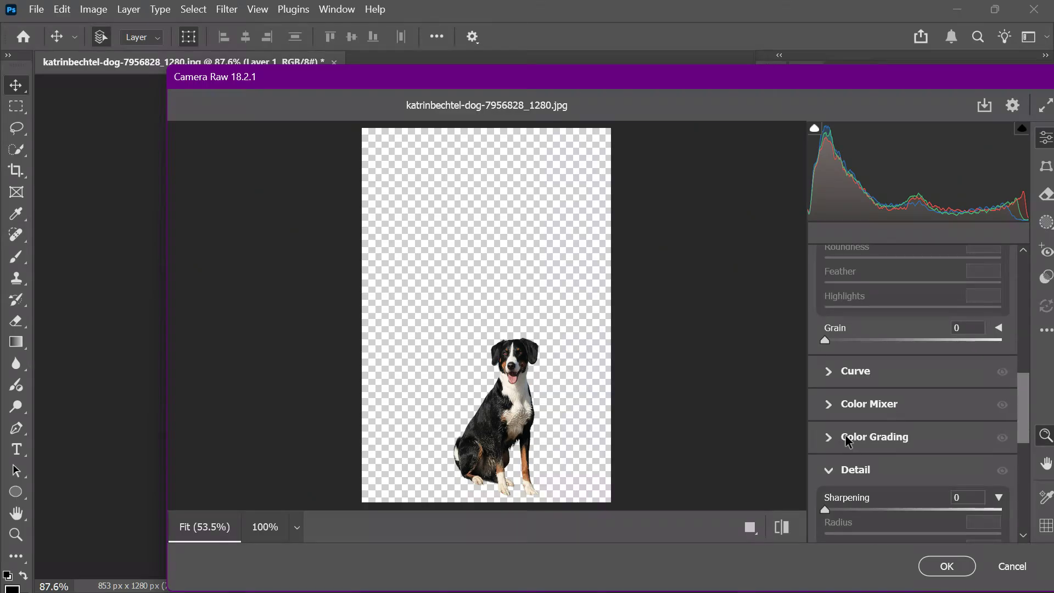
left_click(827, 372)
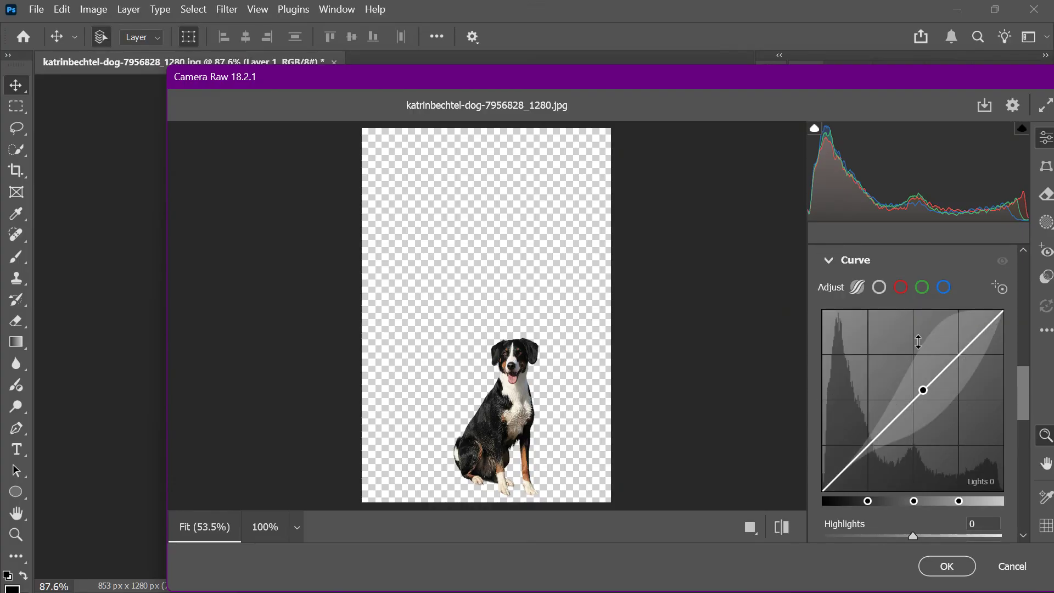
scroll(911, 384, "down", 6)
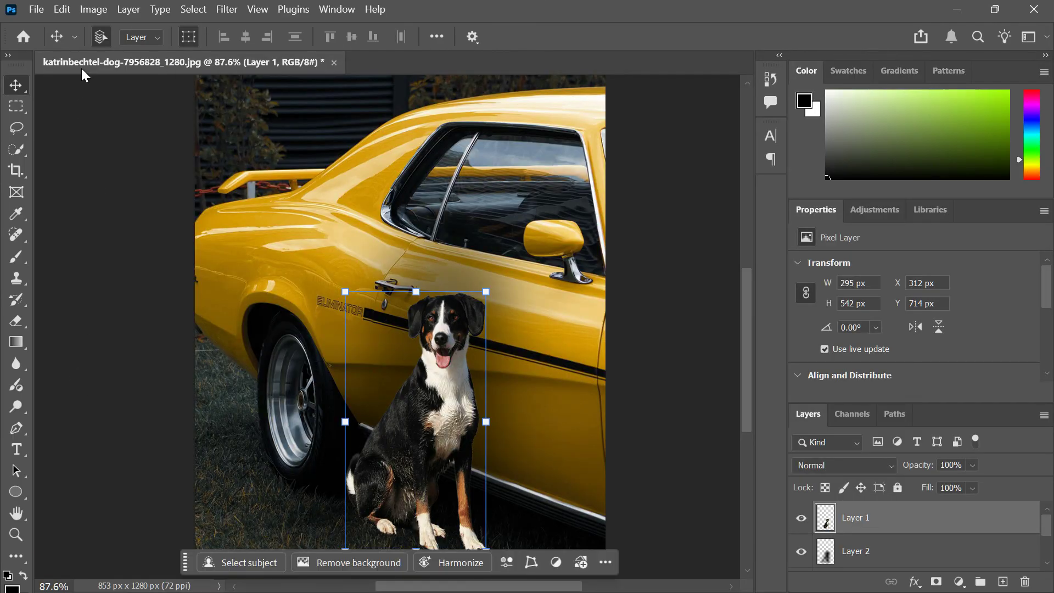
- Darken the dog cutout on Layer 1 with a Brightness/Contrast adjustment, setting brightness to -69, and apply it
left_click(93, 8)
mouse_move(205, 52)
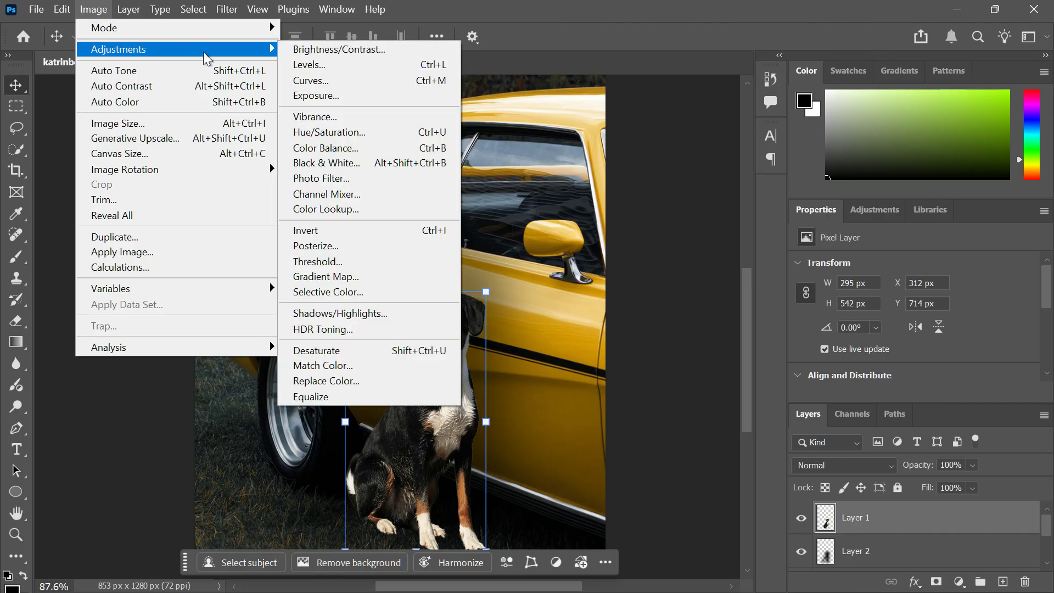
left_click(287, 52)
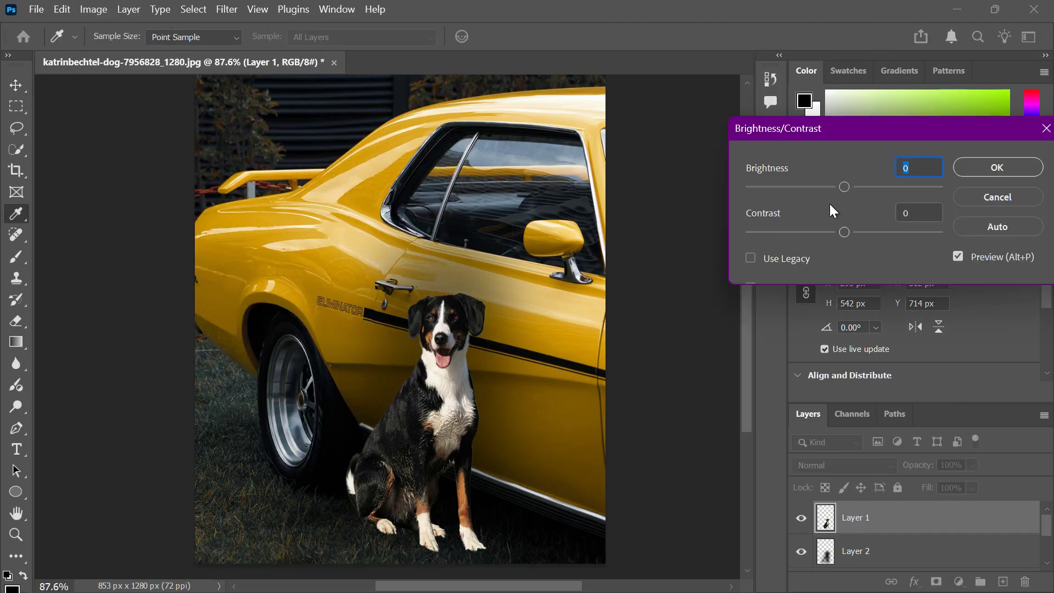
left_click_drag(814, 188, 800, 188)
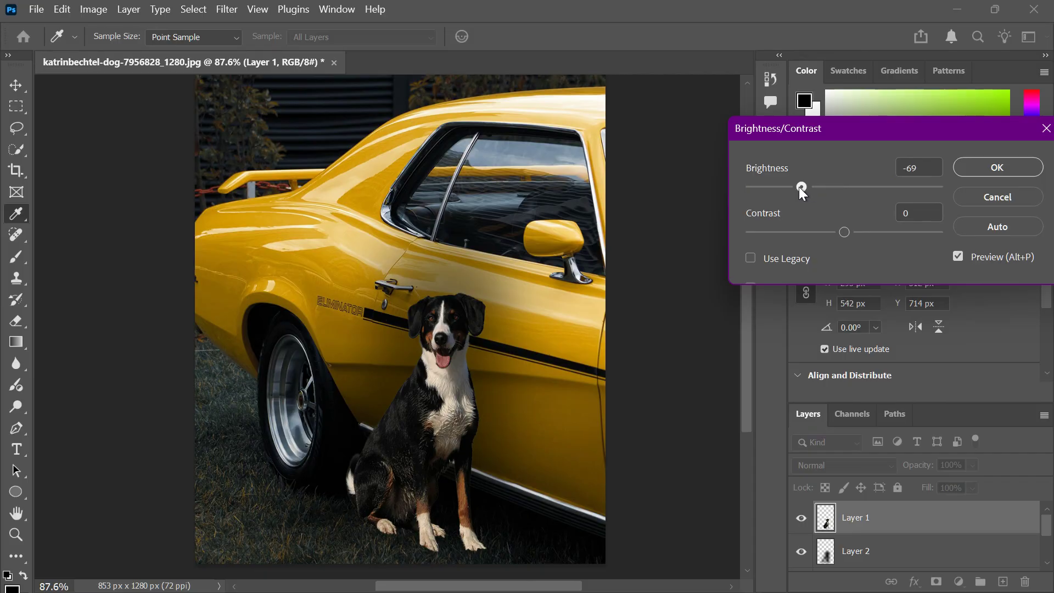
left_click(996, 167)
key("v")
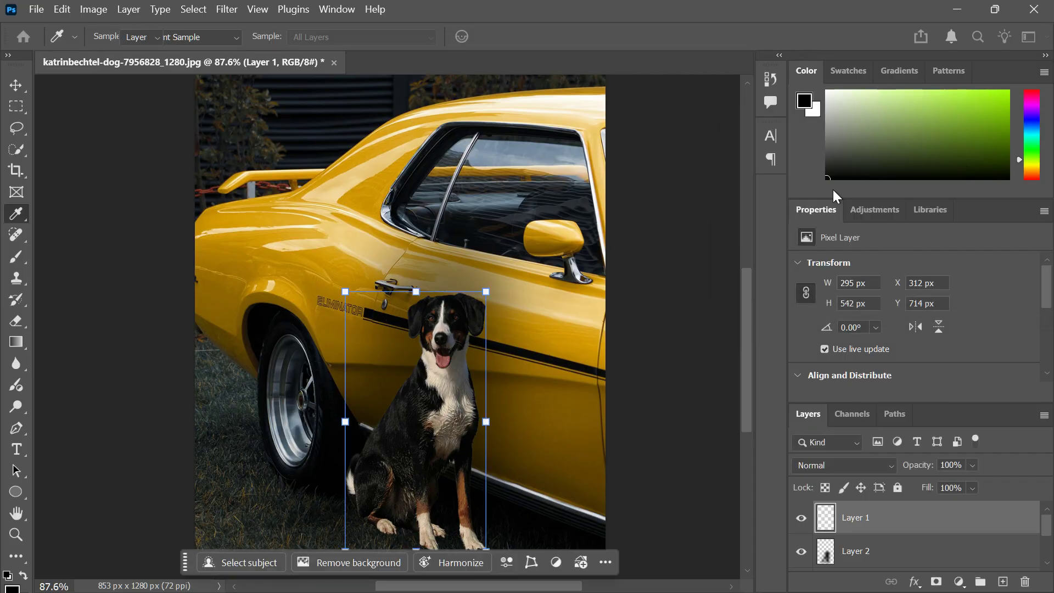